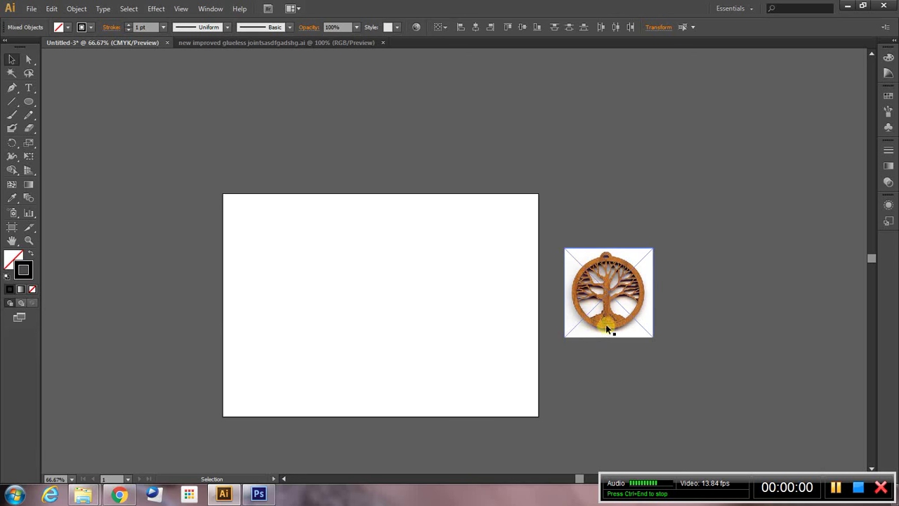
# Move the wooden pendant reference photo onto the artboard, then back off beside it
pyautogui.moveTo(608, 328); pyautogui.dragTo(422, 311)
pyautogui.scroll(3, 411, 287)
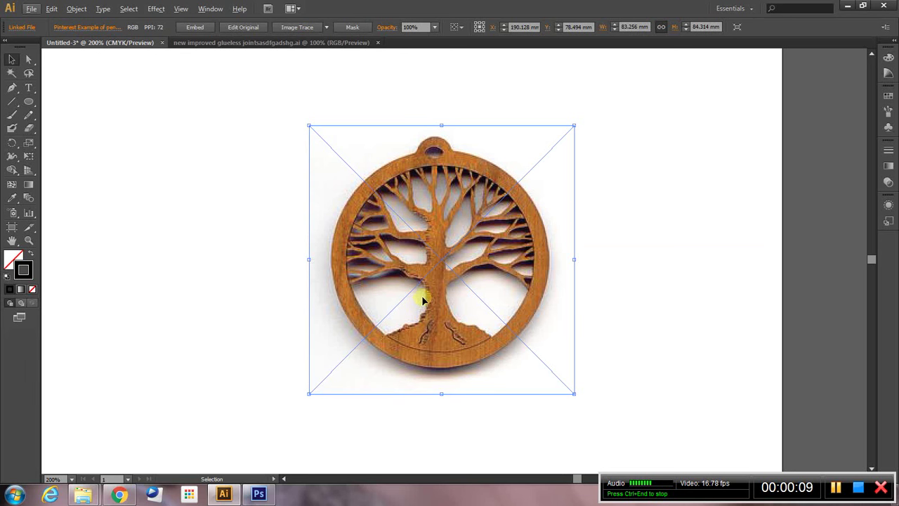
pyautogui.scroll(-3, 426, 278)
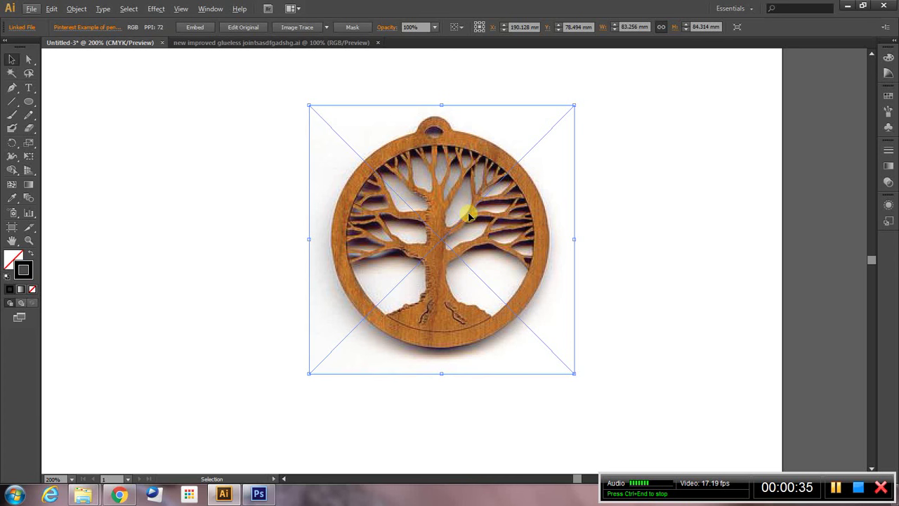
pyautogui.scroll(-3, 470, 215)
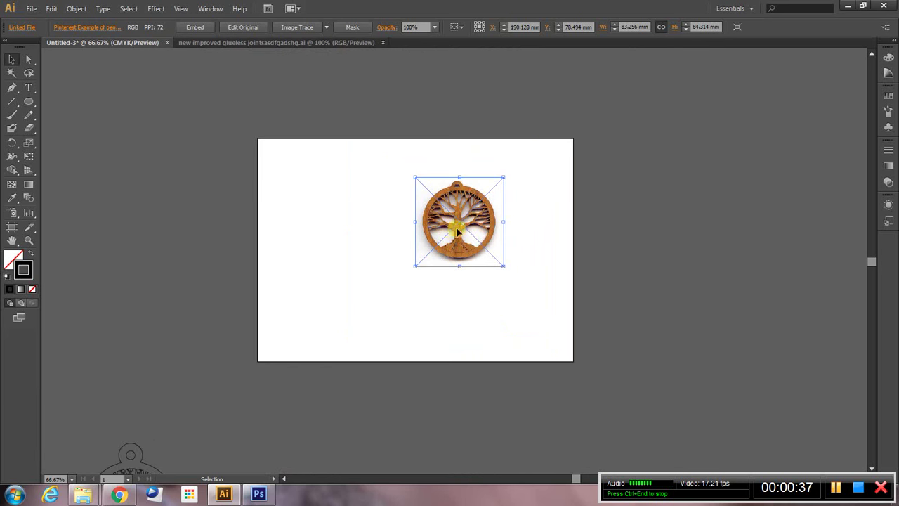
pyautogui.moveTo(463, 227); pyautogui.dragTo(639, 232)
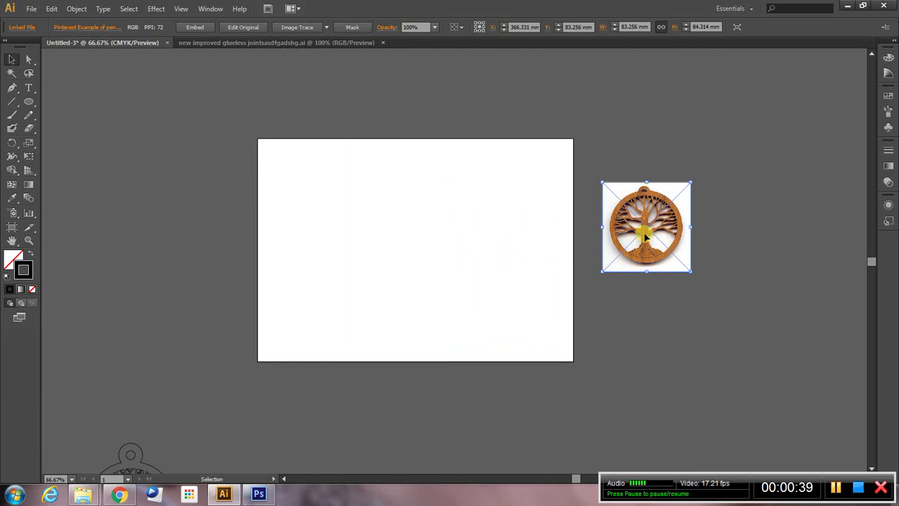
pyautogui.scroll(1, 434, 194)
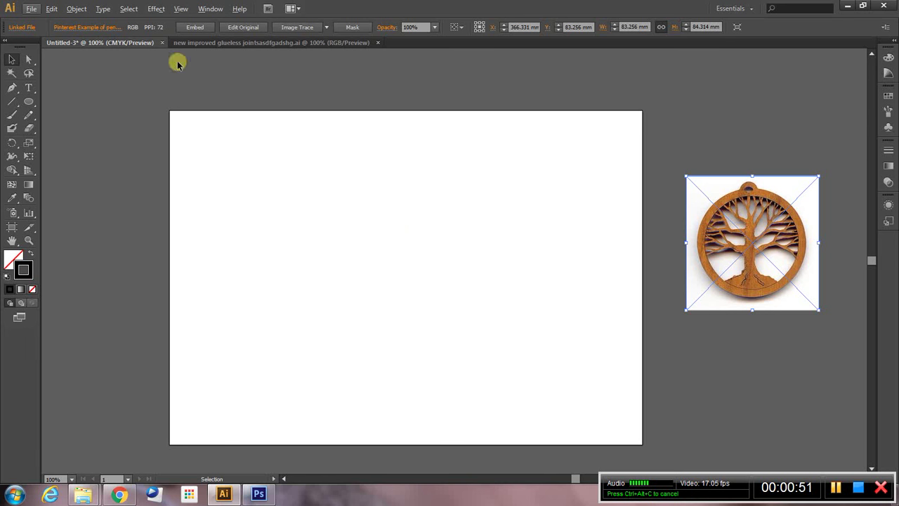
# Place tree.jpg on the artboard and zoom in and out to inspect it
pyautogui.click(32, 8)
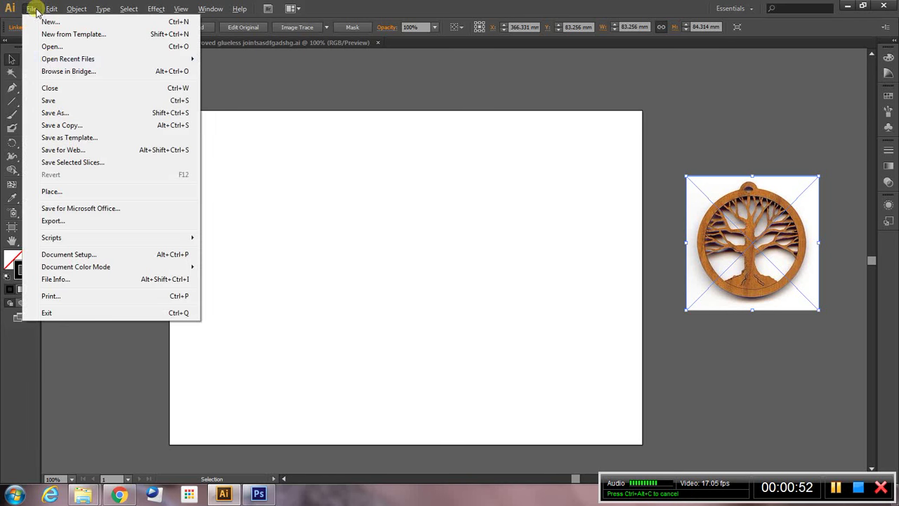
pyautogui.click(56, 196)
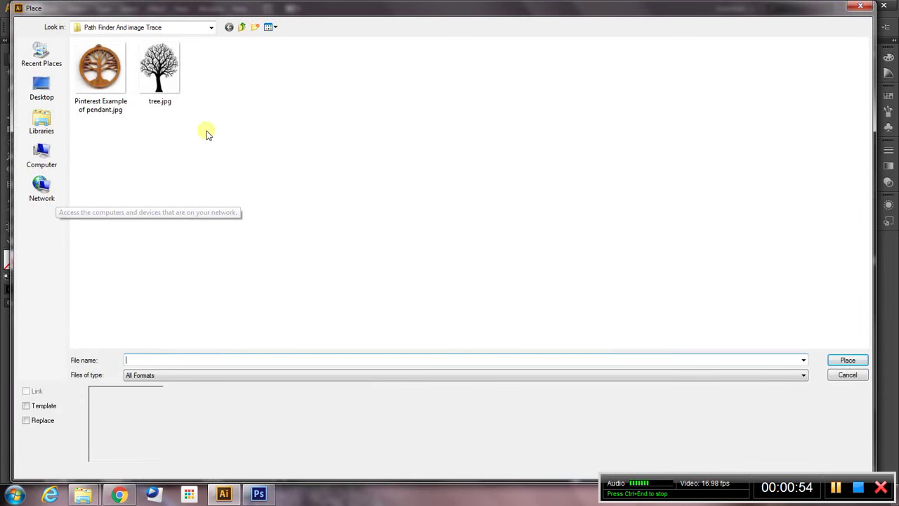
pyautogui.click(159, 71)
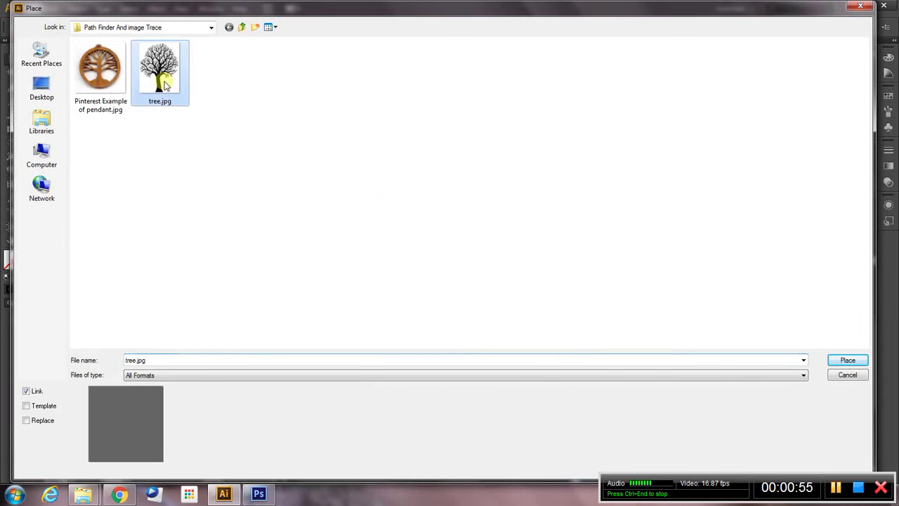
pyautogui.click(847, 362)
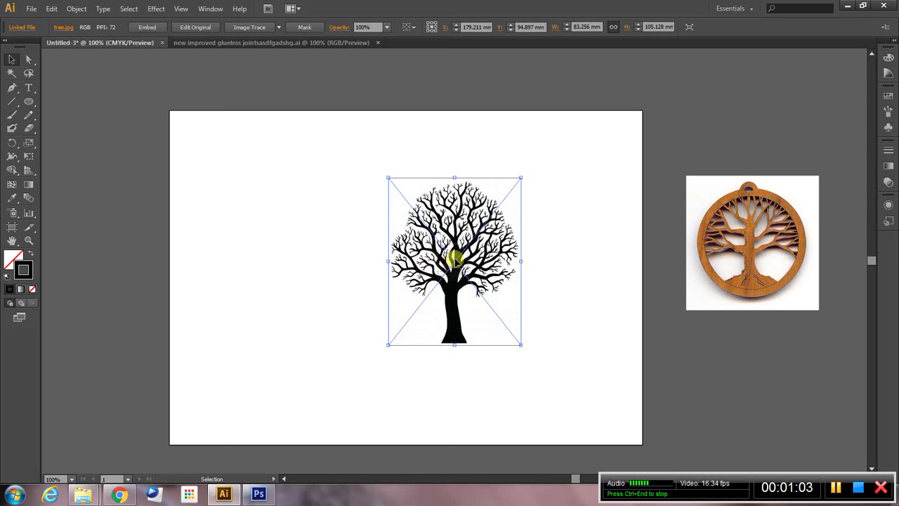
pyautogui.scroll(2, 475, 244)
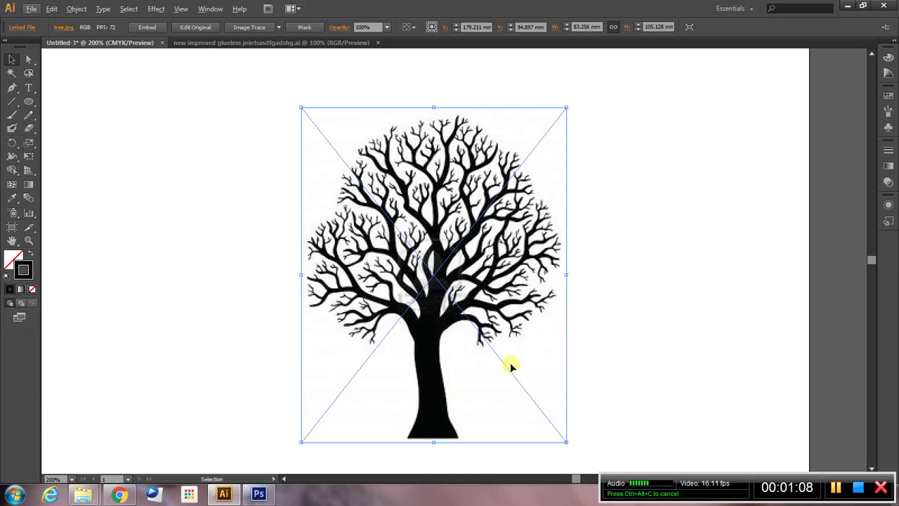
pyautogui.scroll(-2, 510, 362)
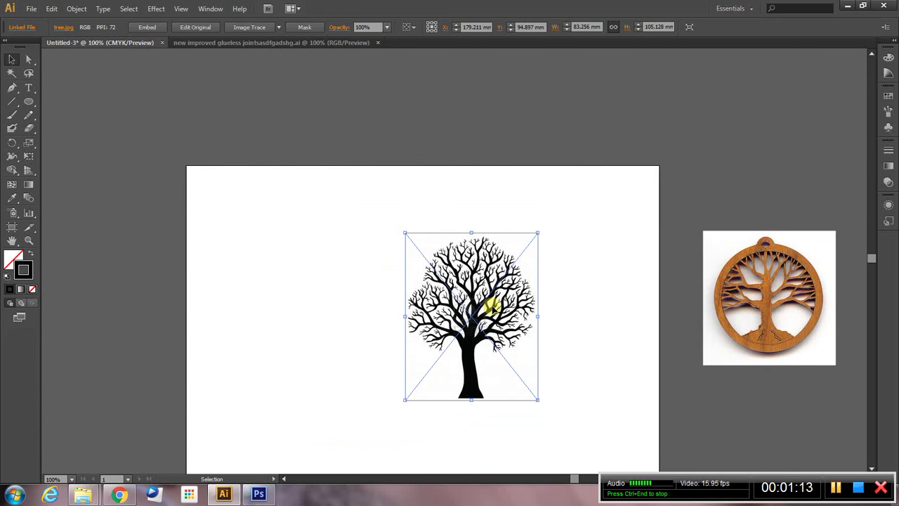
pyautogui.scroll(3, 489, 304)
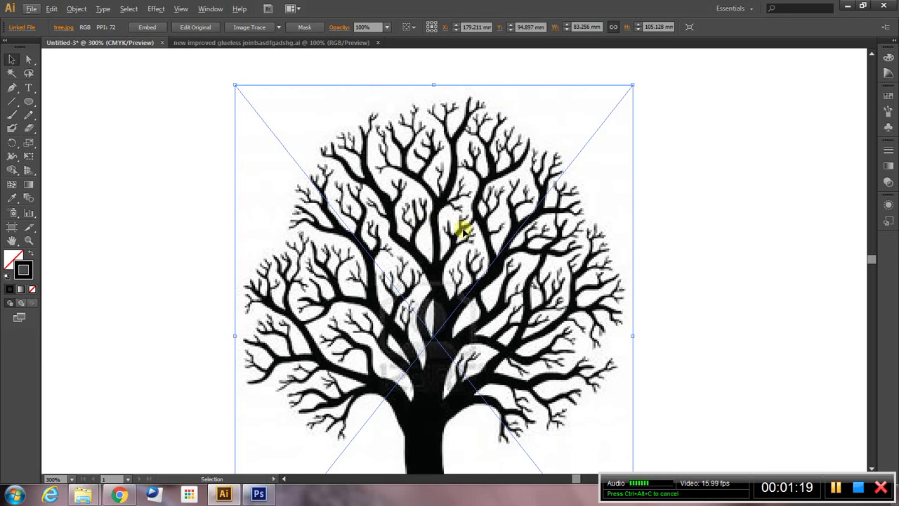
pyautogui.scroll(3, 467, 266)
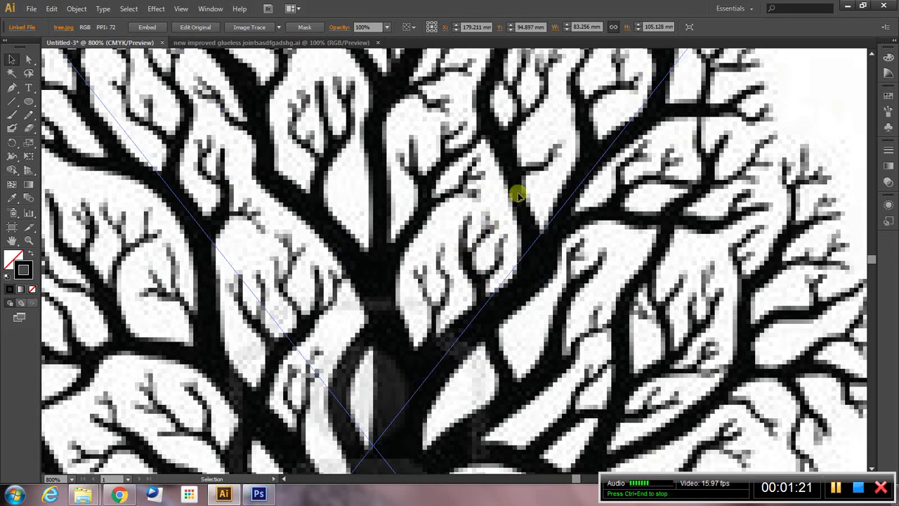
pyautogui.scroll(-4, 502, 324)
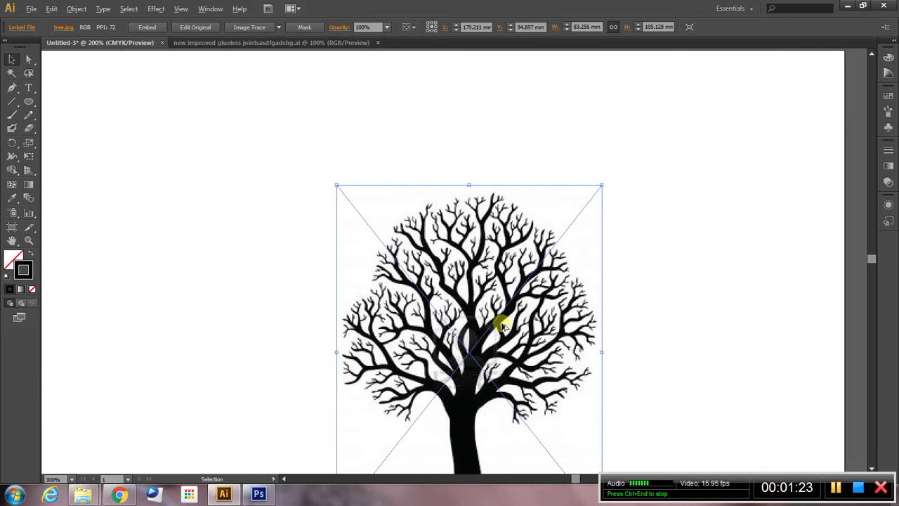
pyautogui.scroll(-1, 489, 387)
pyautogui.scroll(-1, 485, 337)
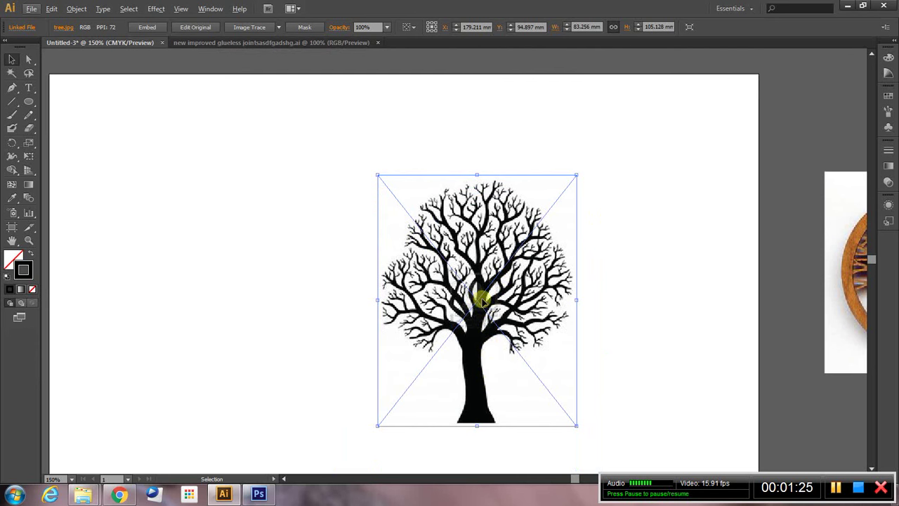
pyautogui.scroll(-1, 510, 309)
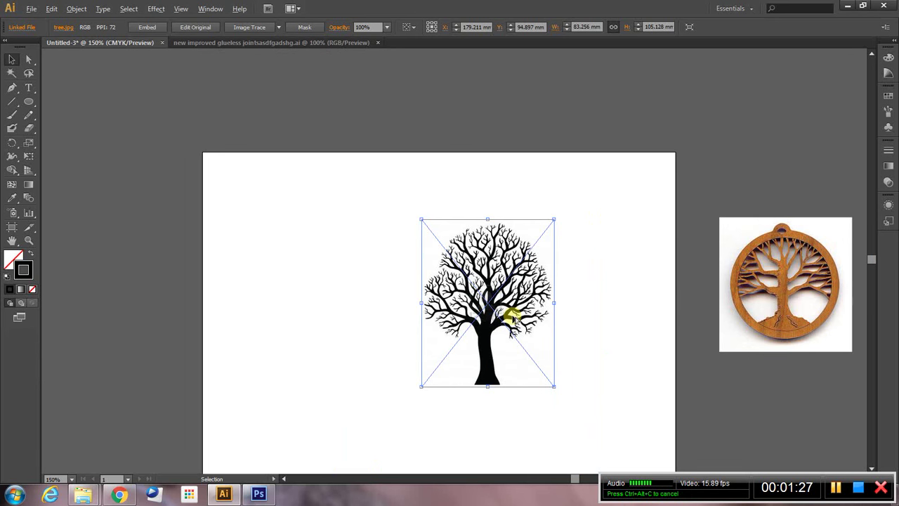
pyautogui.scroll(1, 513, 317)
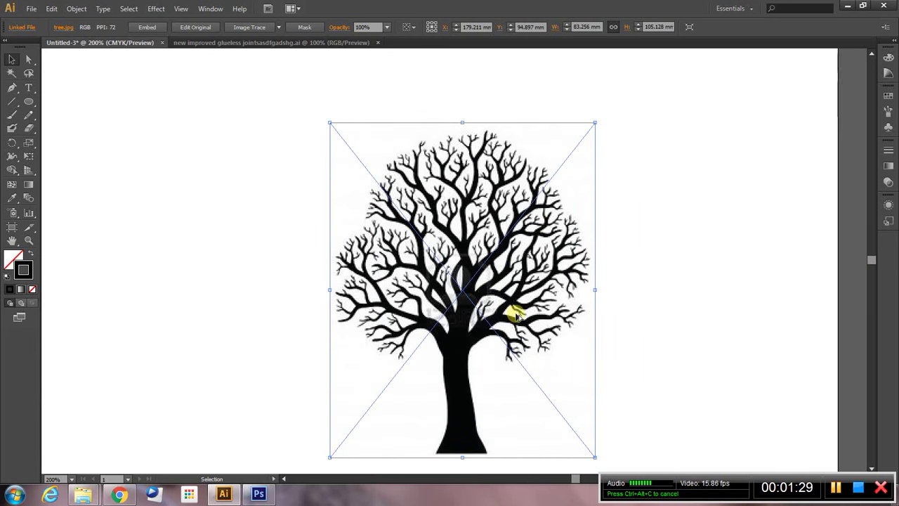
pyautogui.scroll(-1, 516, 315)
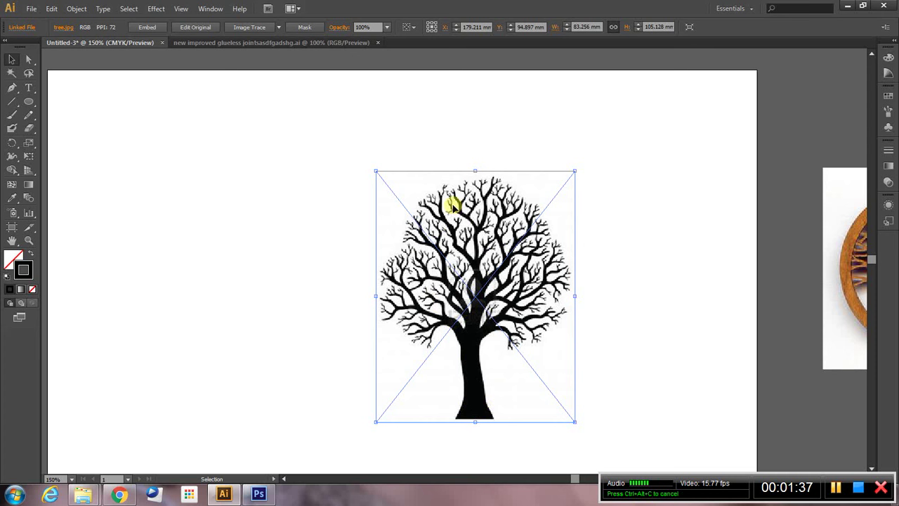
pyautogui.scroll(-3, 457, 211)
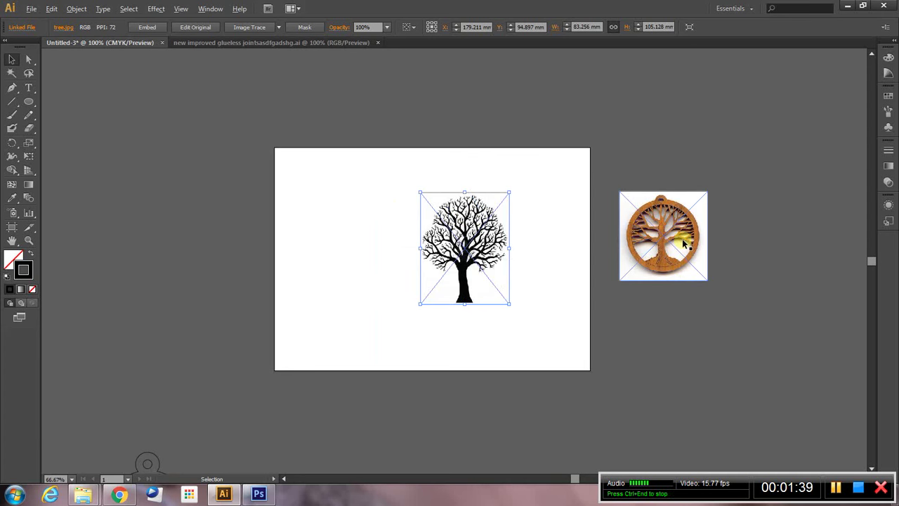
# Image-trace the tree silhouette with the Default preset into a black-and-white result
pyautogui.scroll(3, 682, 239)
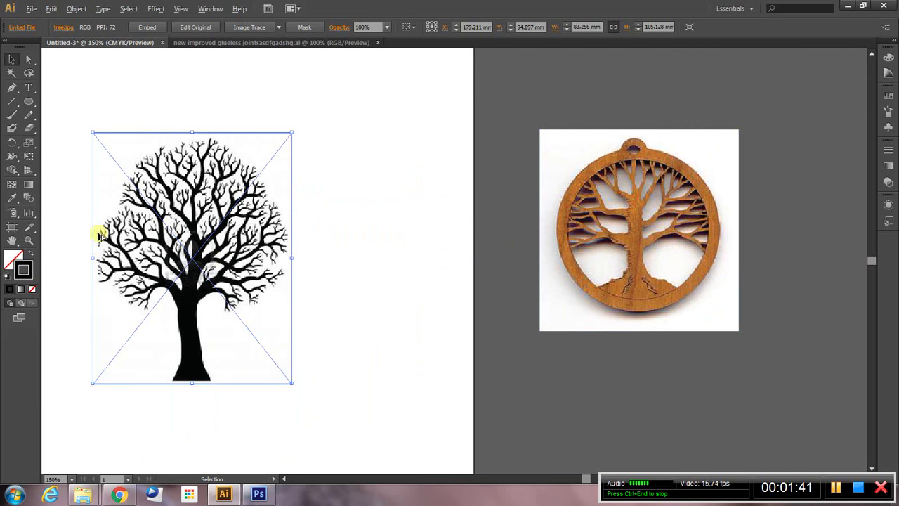
pyautogui.scroll(1, 102, 228)
pyautogui.scroll(-1, 161, 249)
pyautogui.hscroll(-3, 160, 246)
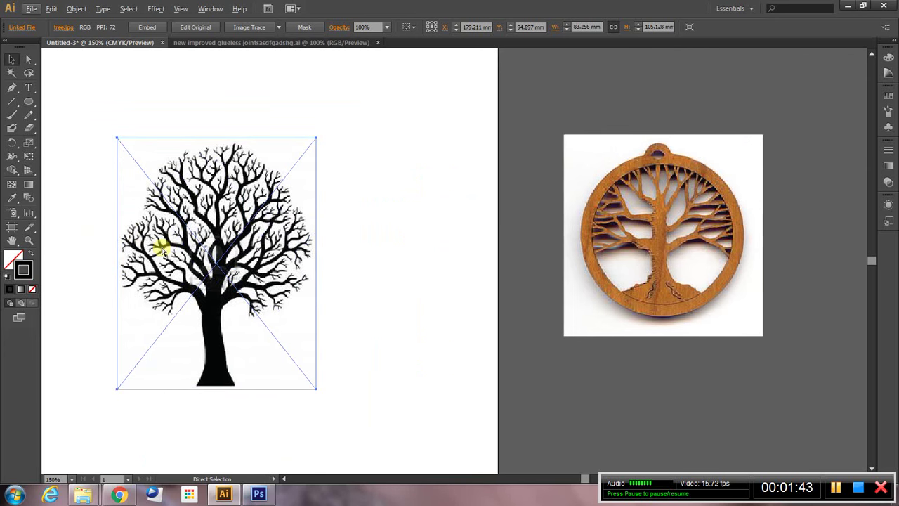
pyautogui.hscroll(-1, 267, 245)
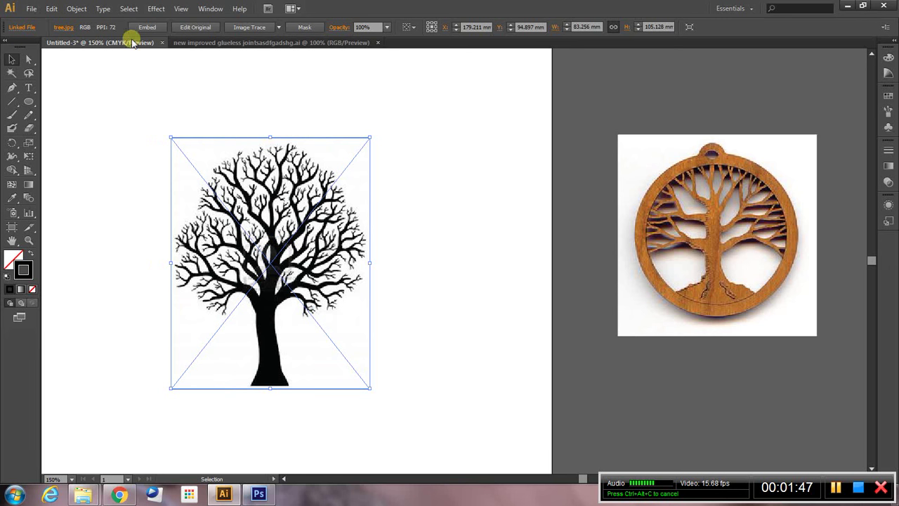
pyautogui.click(250, 27)
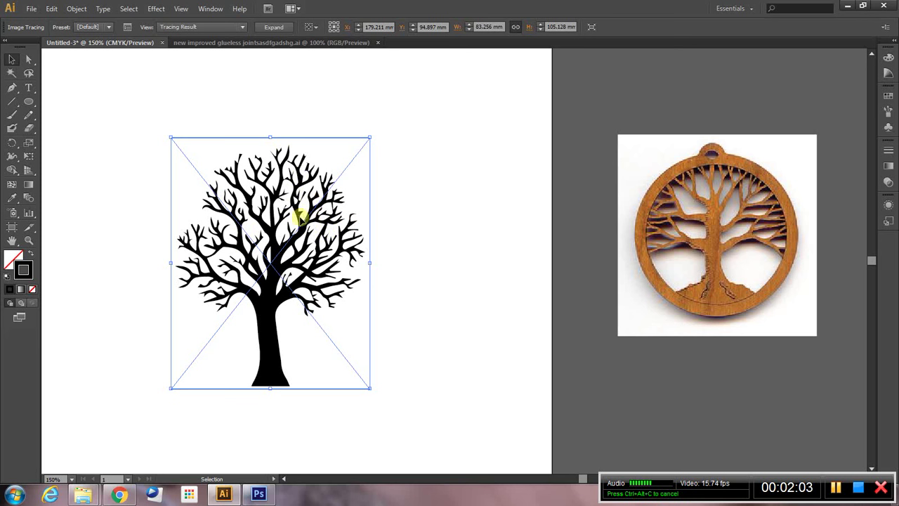
# Raise the Black and White trace threshold to 179, close the panel, and expand the tracing
pyautogui.click(128, 28)
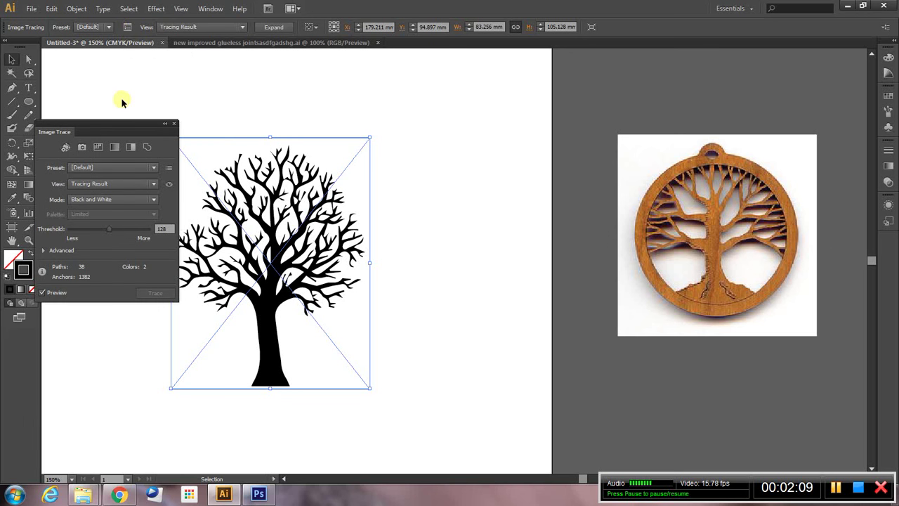
pyautogui.moveTo(132, 128); pyautogui.dragTo(498, 128)
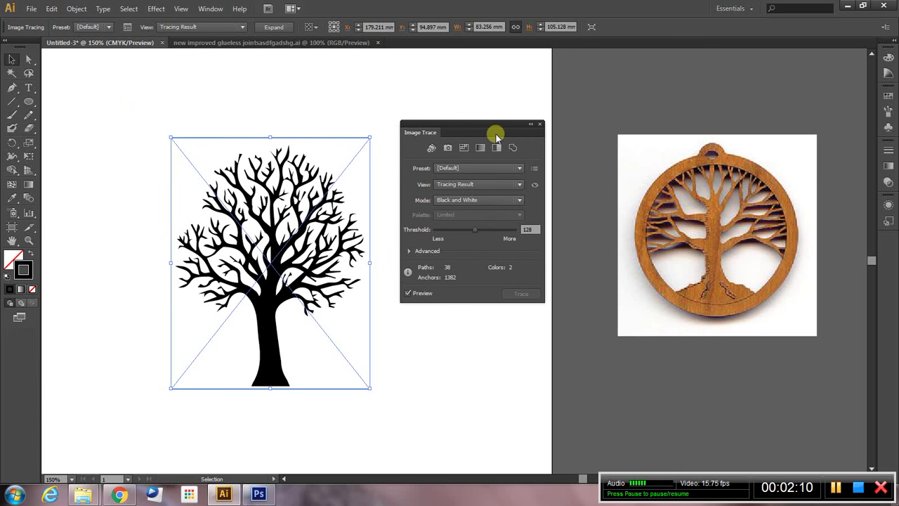
pyautogui.moveTo(477, 231); pyautogui.dragTo(485, 234)
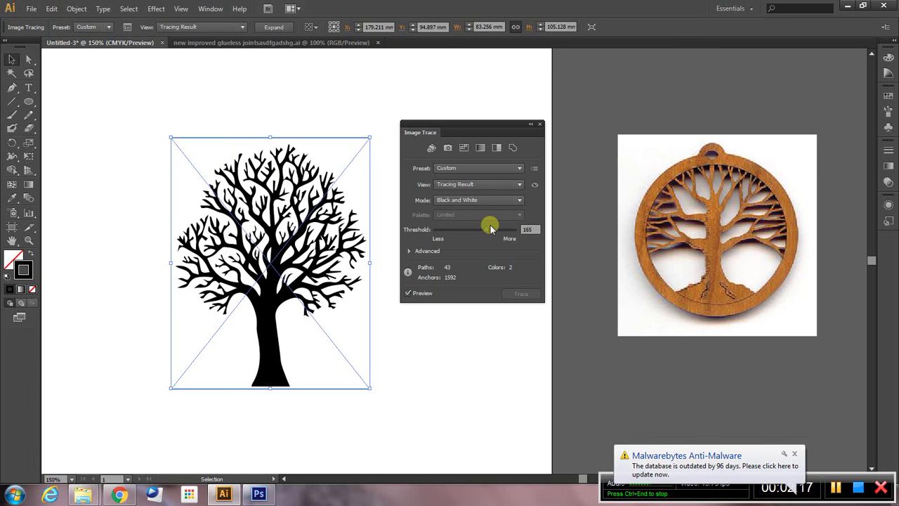
pyautogui.moveTo(485, 231); pyautogui.dragTo(489, 231)
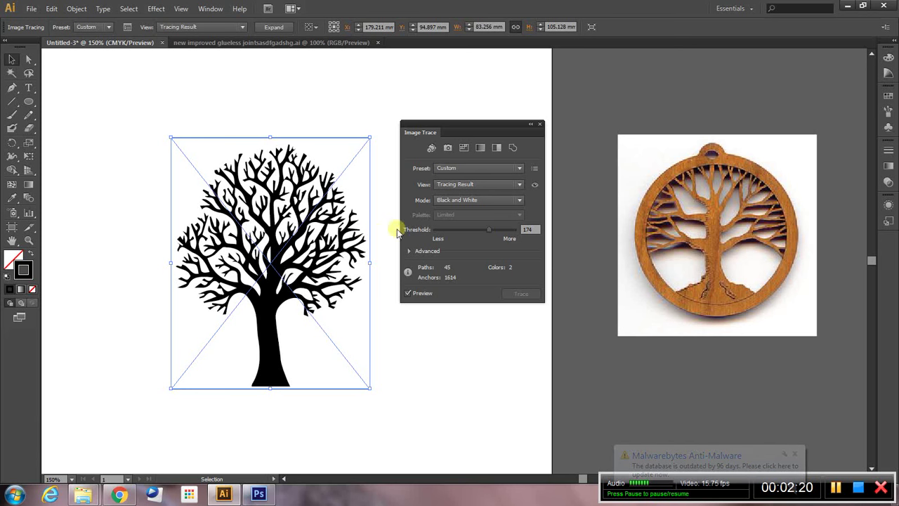
pyautogui.moveTo(490, 232); pyautogui.dragTo(492, 233)
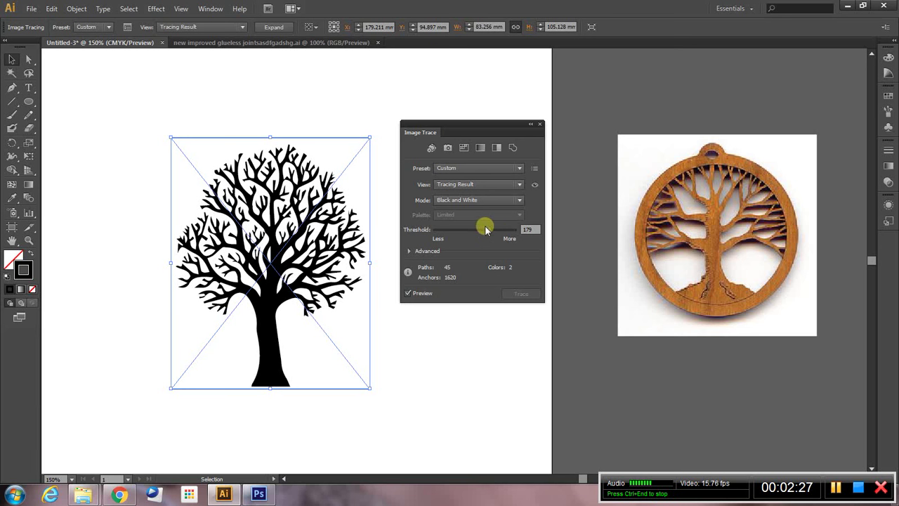
pyautogui.click(541, 125)
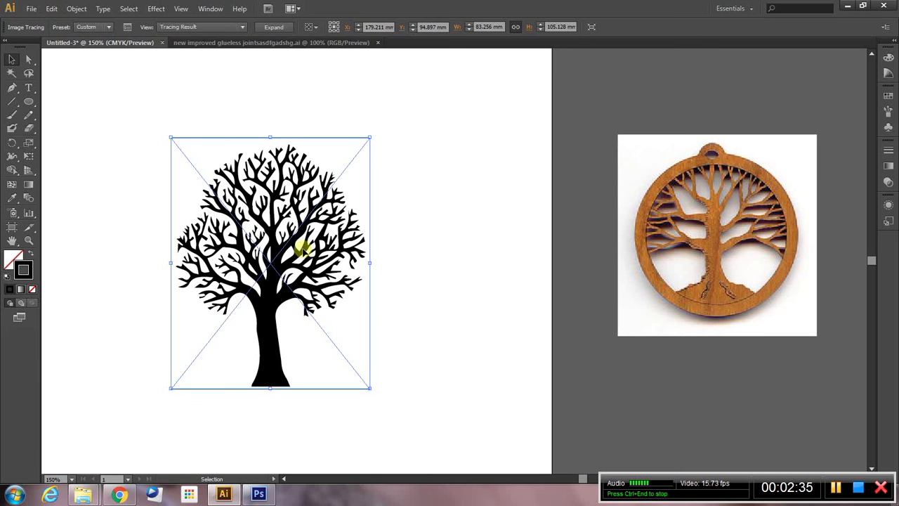
pyautogui.click(277, 27)
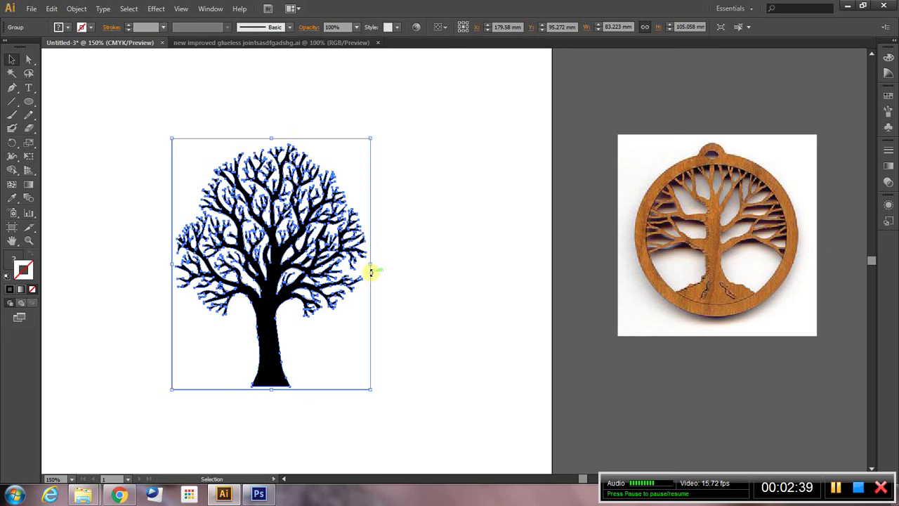
# Move the expanded tree group right and back, leaving it at X 184.345 mm, Y 103.706 mm
pyautogui.click(394, 212)
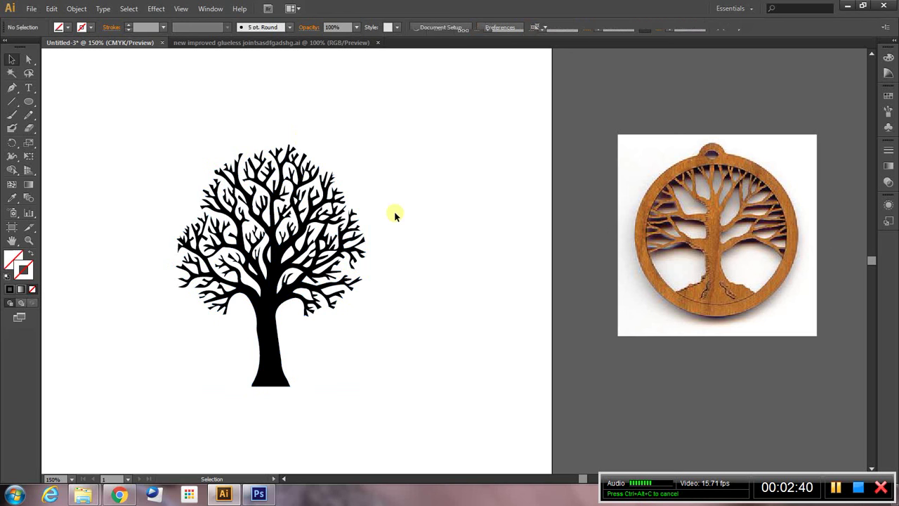
pyautogui.click(340, 182)
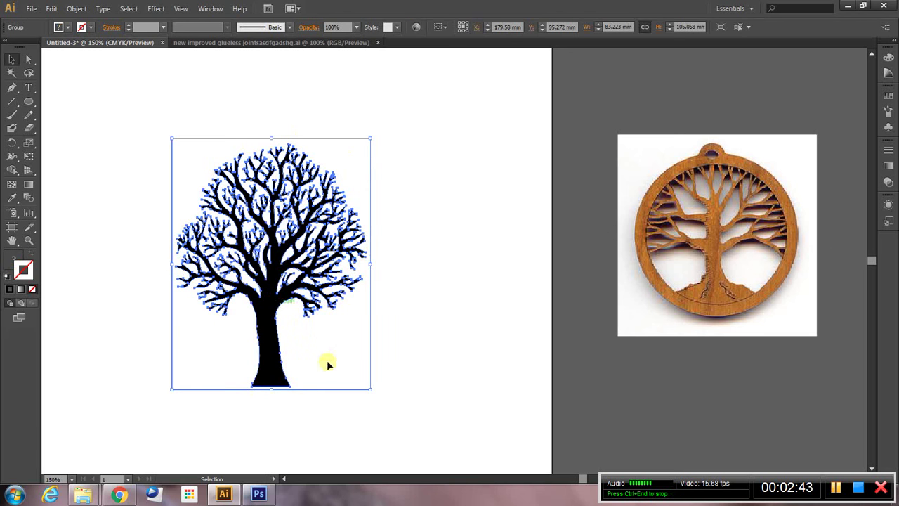
pyautogui.moveTo(291, 273); pyautogui.dragTo(510, 298)
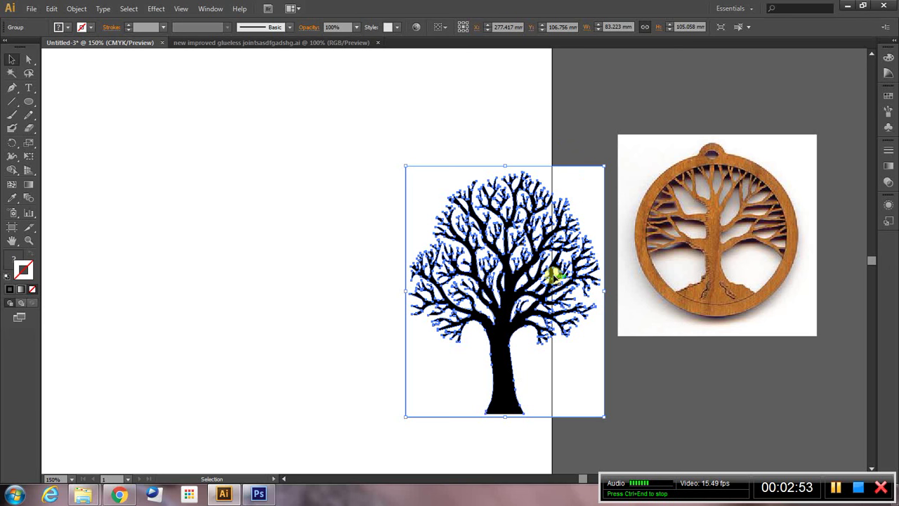
pyautogui.moveTo(555, 225); pyautogui.dragTo(333, 223)
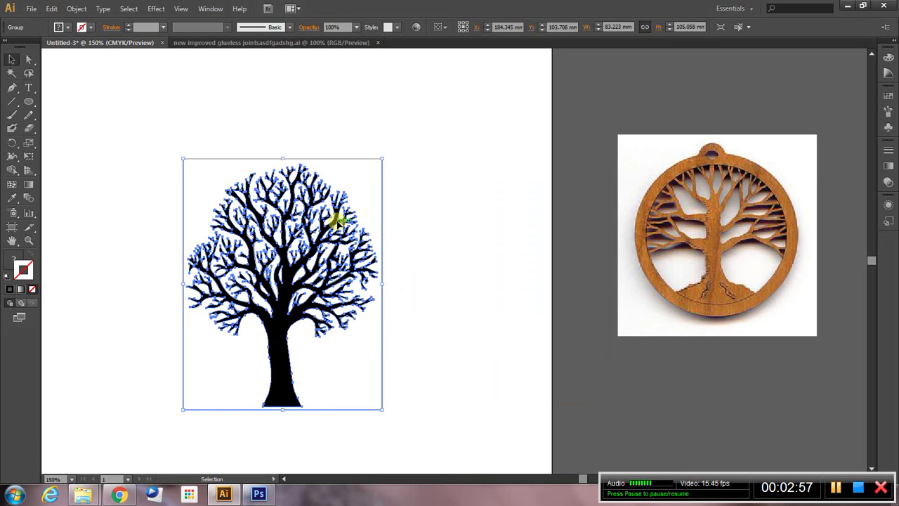
# Ungroup the traced tree and delete its white background shapes using the Magic Wand
pyautogui.rightClick(340, 219)
pyautogui.click(370, 288)
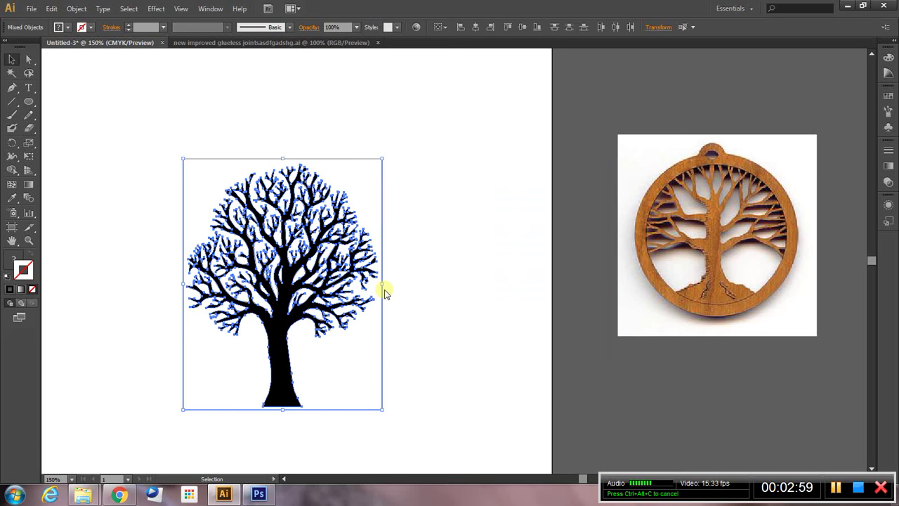
pyautogui.click(409, 208)
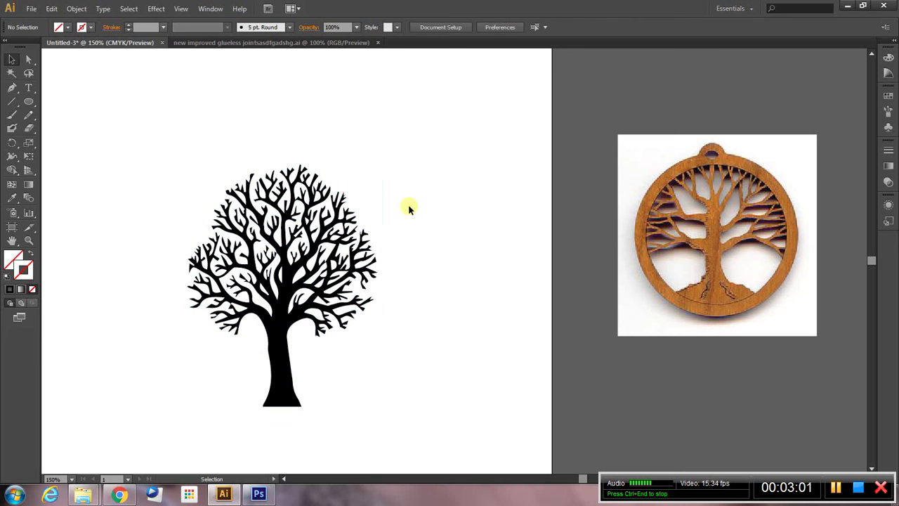
pyautogui.click(12, 72)
pyautogui.click(273, 162)
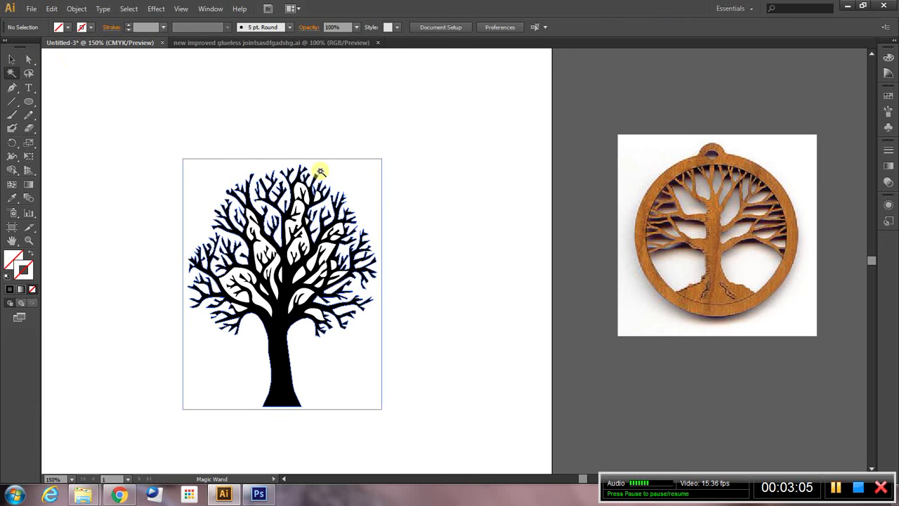
pyautogui.click(343, 175)
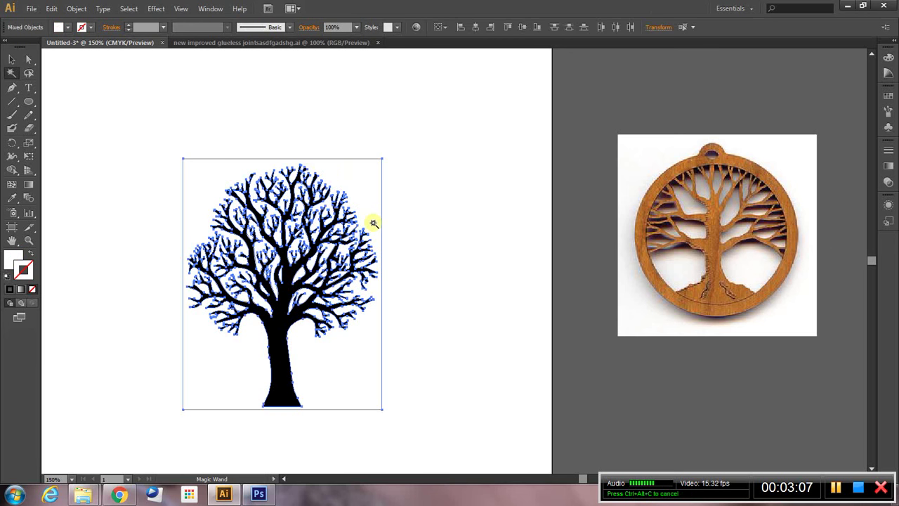
pyautogui.press('Delete')
pyautogui.click(11, 59)
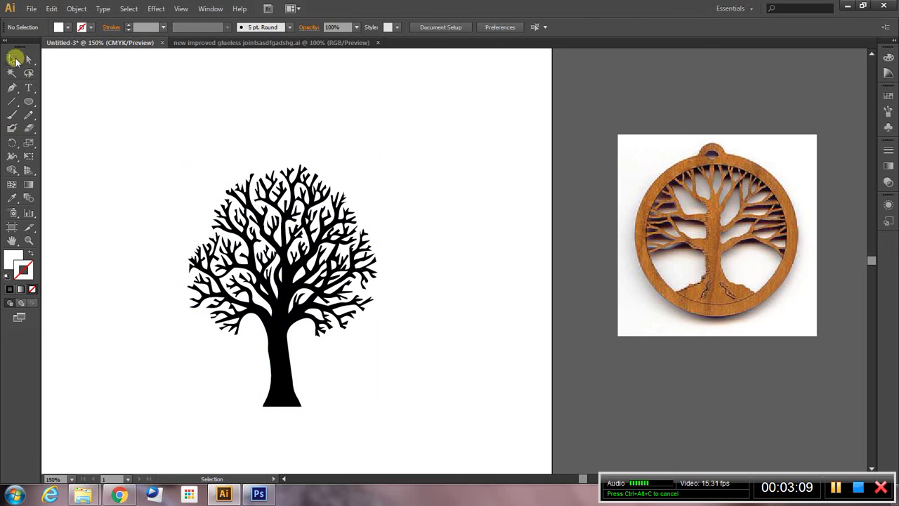
# Reposition the black tree compound path on the page at X 178.607 mm, Y 96.102 mm
pyautogui.moveTo(313, 295); pyautogui.dragTo(504, 271)
pyautogui.click(626, 415)
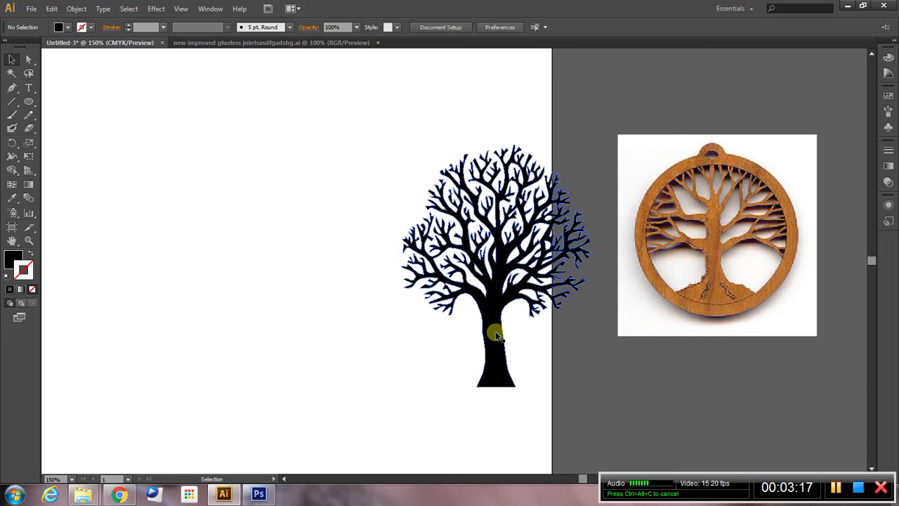
pyautogui.moveTo(495, 331); pyautogui.dragTo(273, 335)
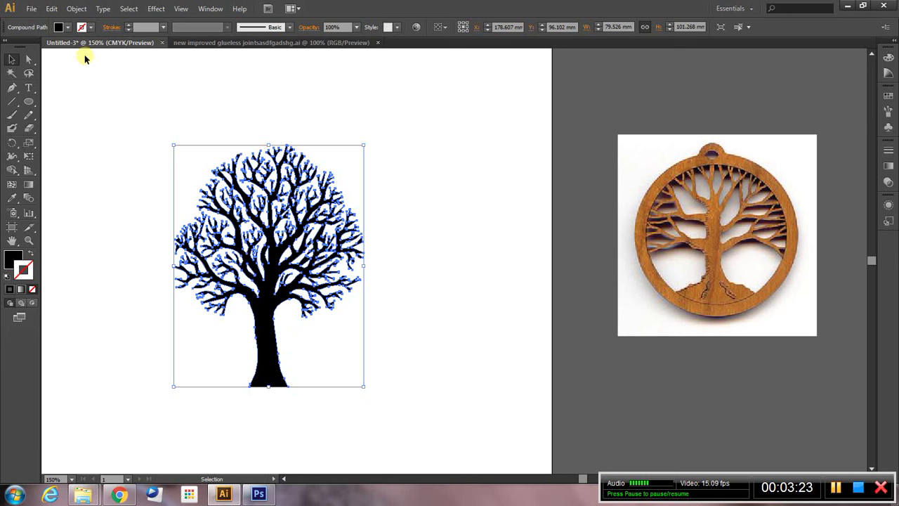
pyautogui.click(90, 27)
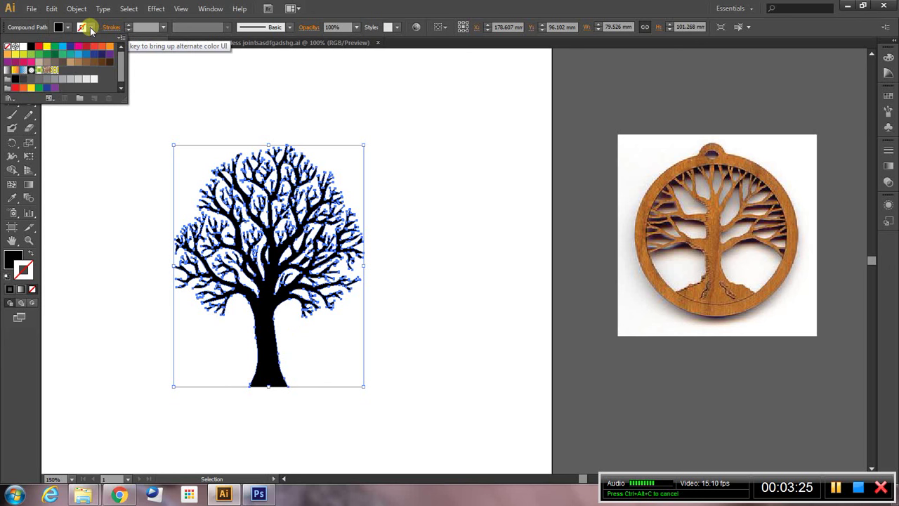
pyautogui.click(69, 27)
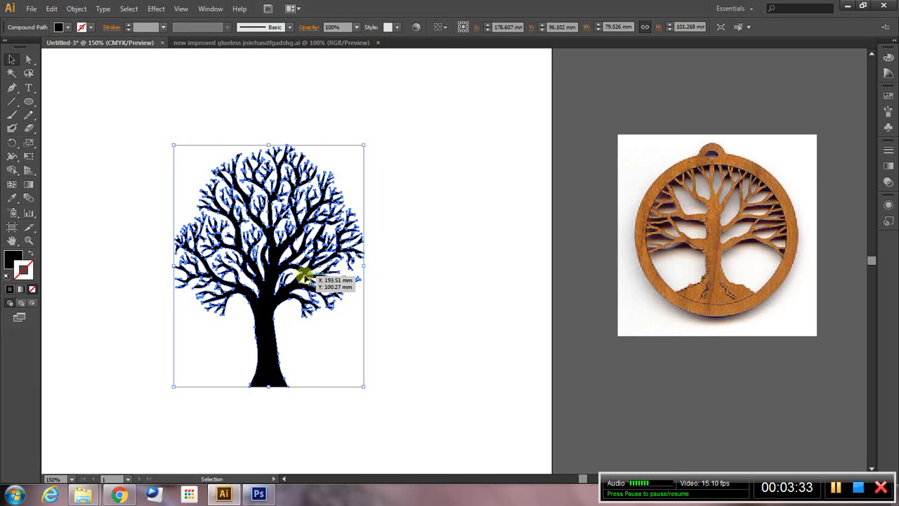
# Draw a 93.4 mm circle centred on the tree with the Ellipse tool
pyautogui.click(409, 234)
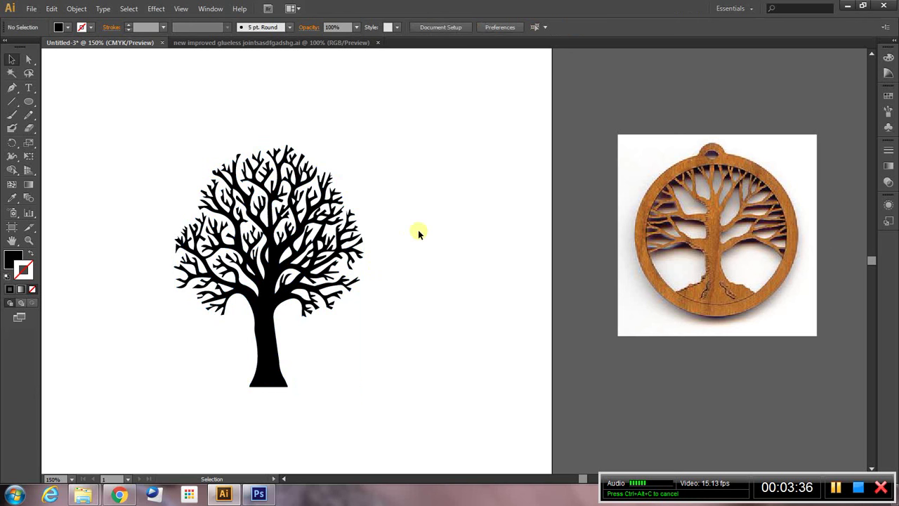
pyautogui.click(28, 101)
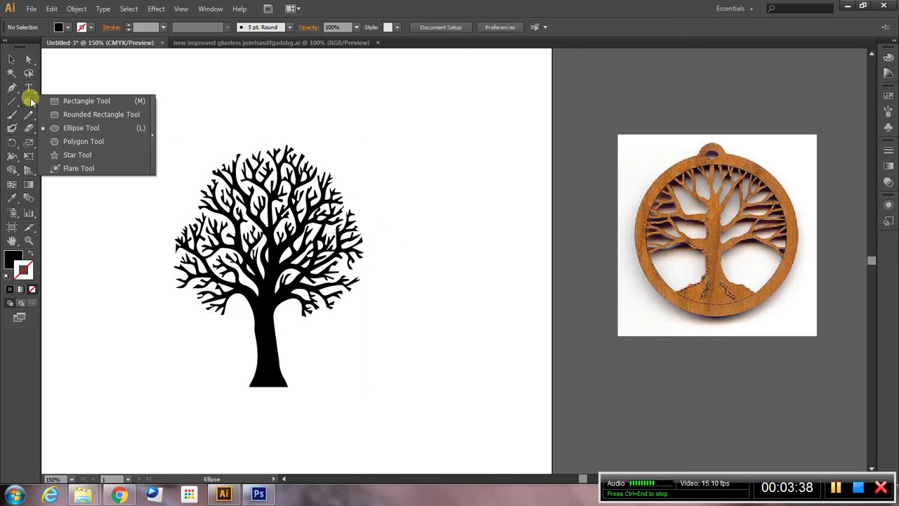
pyautogui.moveTo(28, 100); pyautogui.dragTo(80, 132)
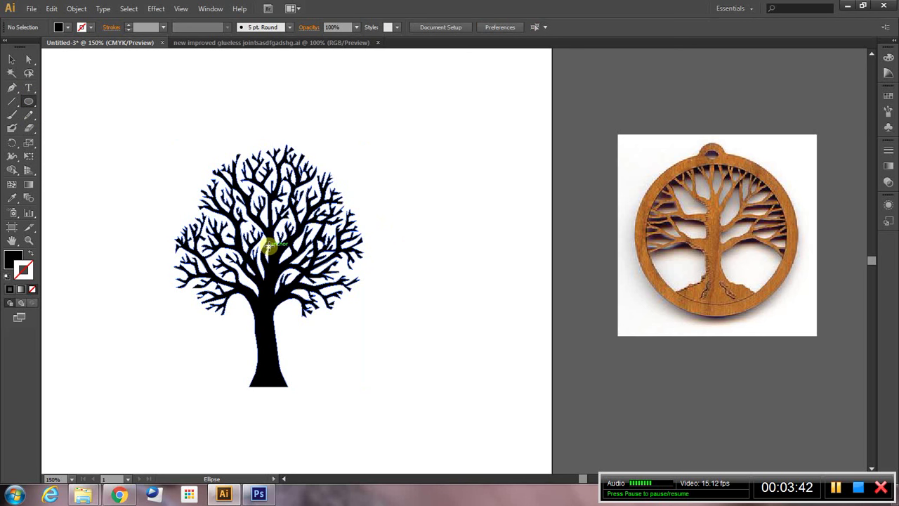
pyautogui.moveTo(269, 244)
pyautogui.mouseDown()
pyautogui.moveTo(206, 211)
pyautogui.moveTo(156, 202)
pyautogui.mouseUp()
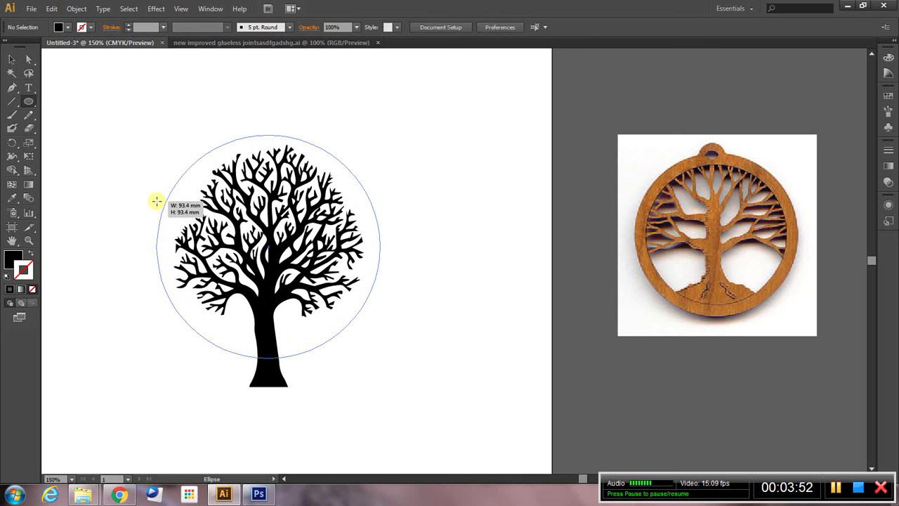
pyautogui.moveTo(156, 202); pyautogui.dragTo(156, 202)
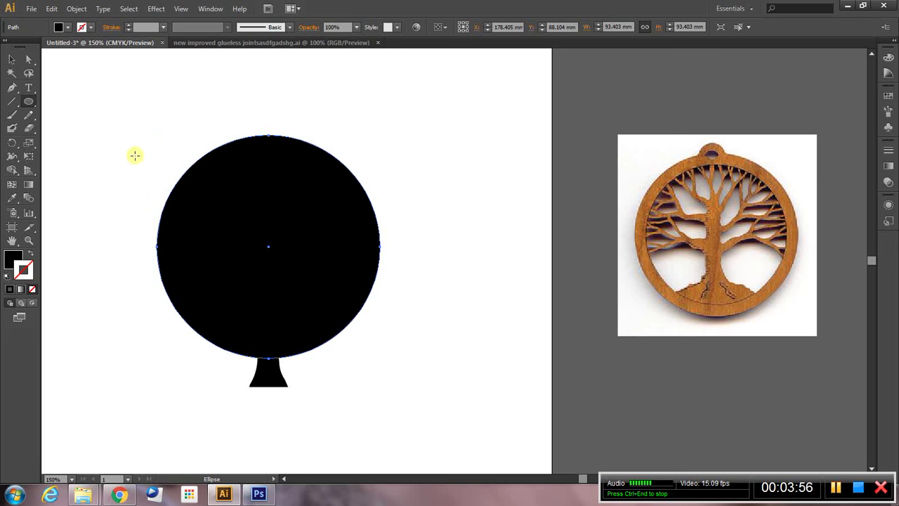
# Set the circle's fill to None and its stroke to black
pyautogui.click(66, 26)
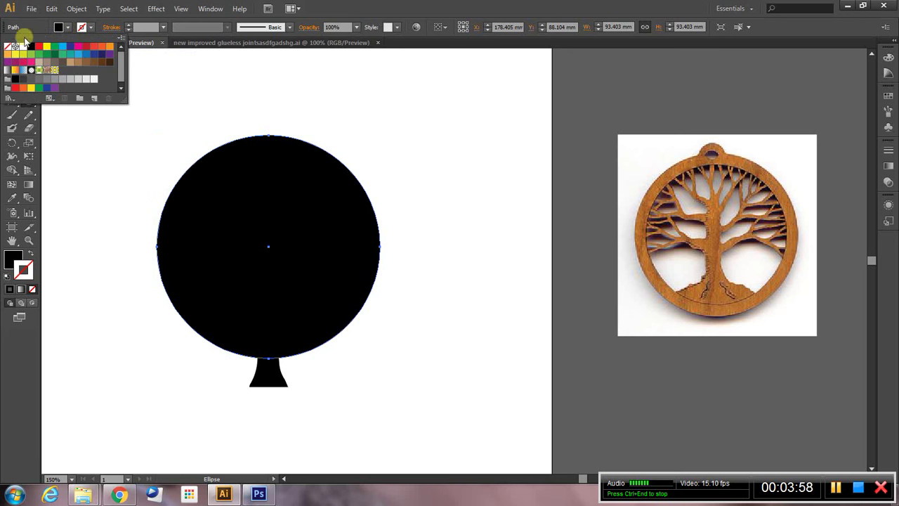
pyautogui.click(8, 46)
pyautogui.click(91, 28)
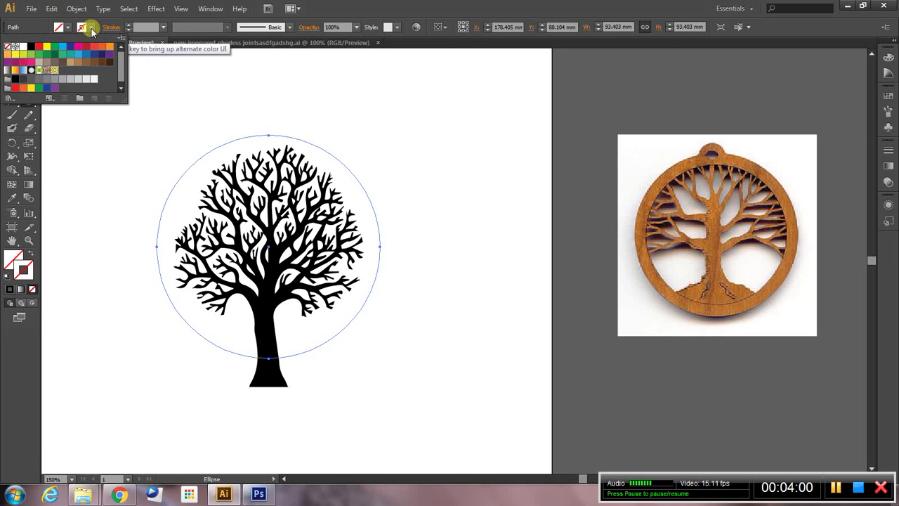
pyautogui.click(30, 47)
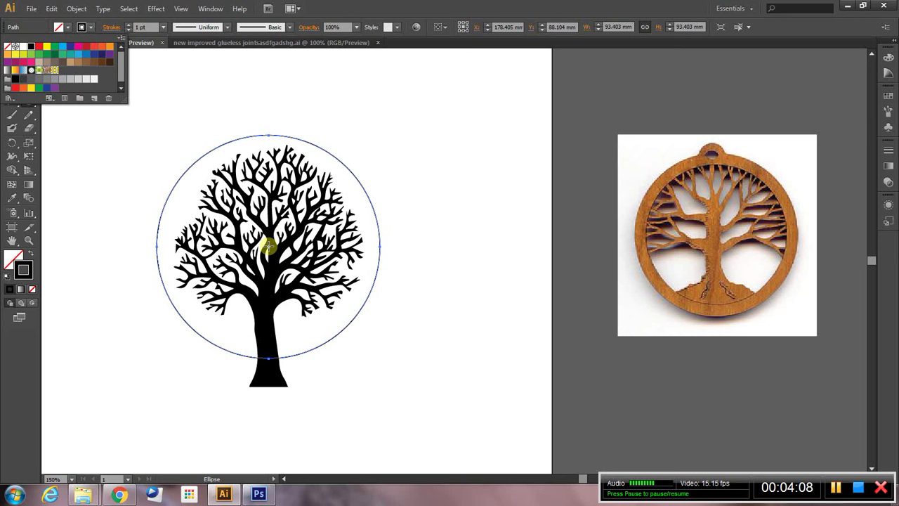
# Draw a smaller 72.24 mm circle from the tree's centre around its crown
pyautogui.click(269, 244)
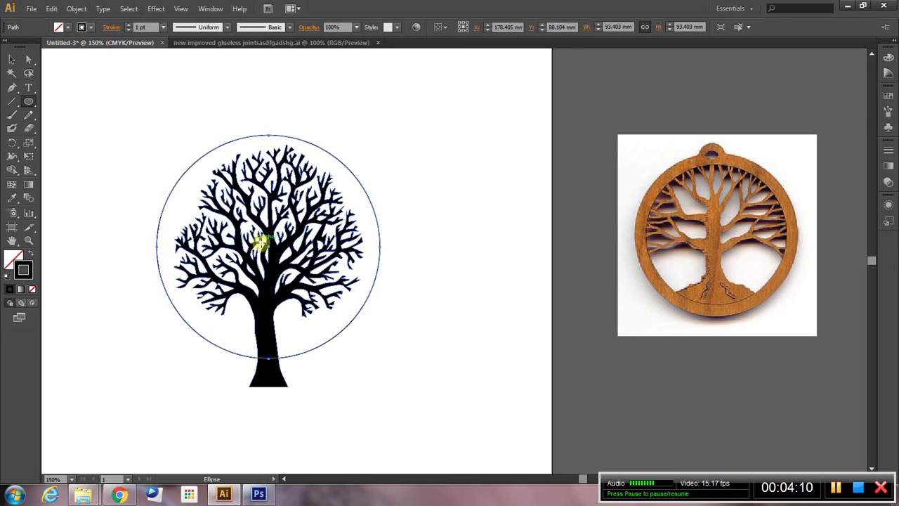
pyautogui.moveTo(266, 245); pyautogui.dragTo(181, 213)
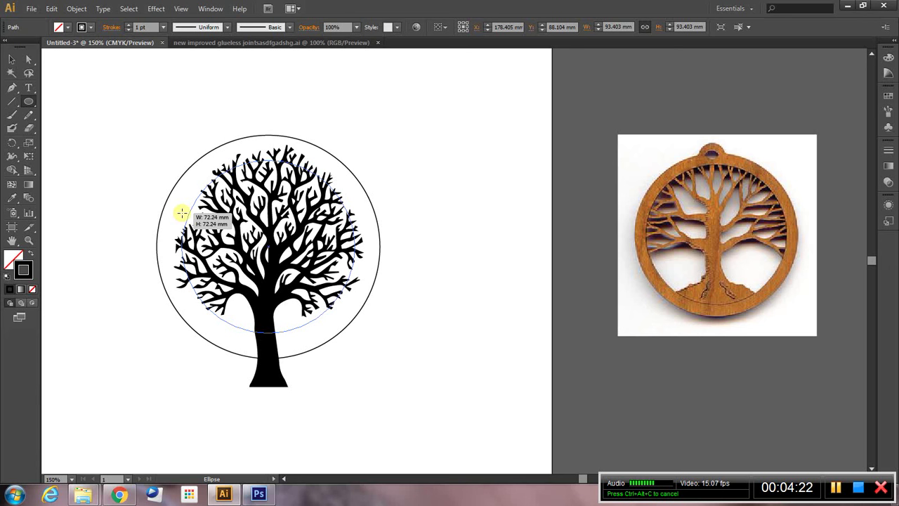
pyautogui.moveTo(182, 213); pyautogui.dragTo(181, 212)
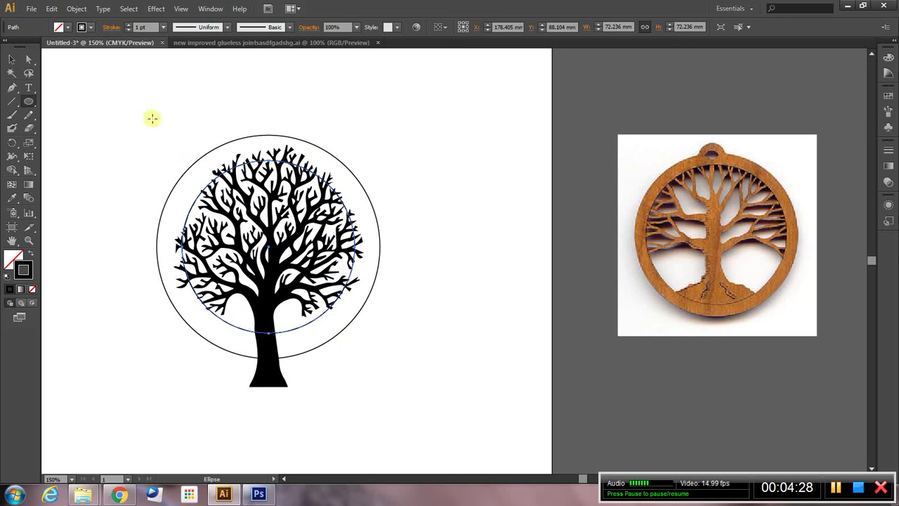
# Select the inner circle together with the tree artwork
pyautogui.click(11, 59)
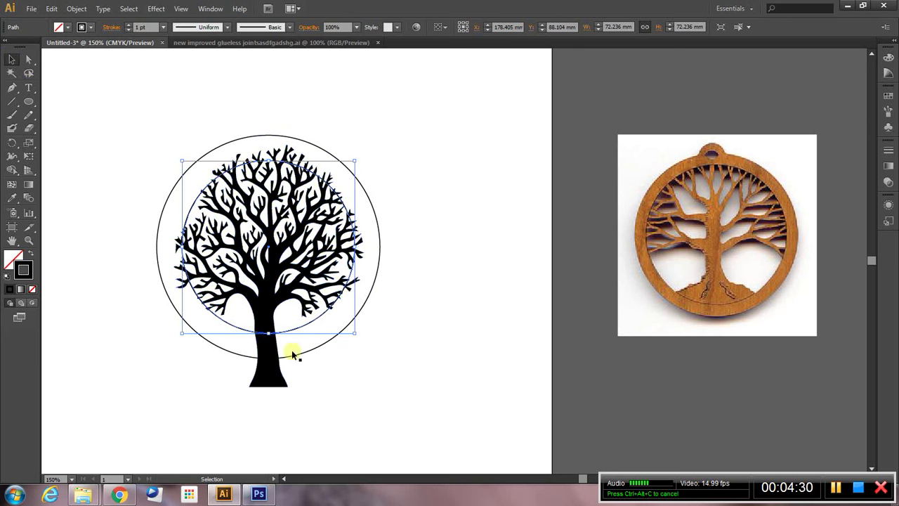
pyautogui.click(293, 288)
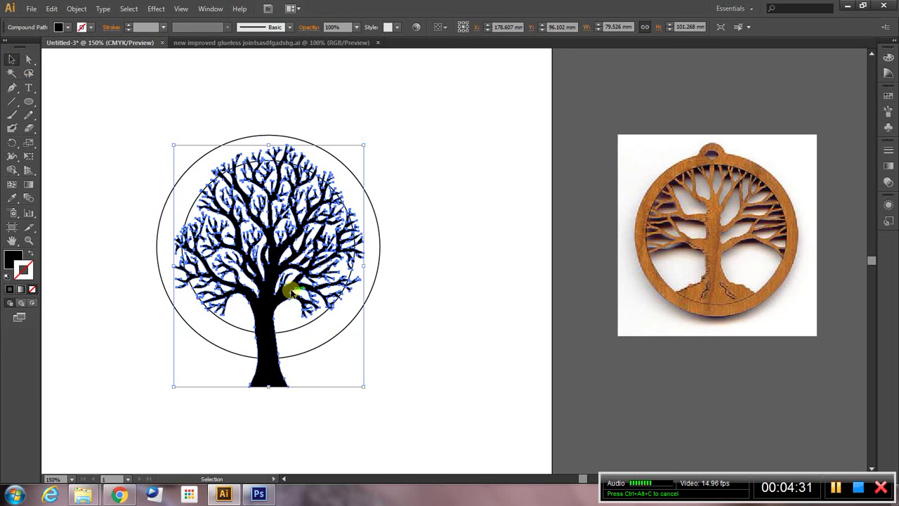
pyautogui.click(296, 328)
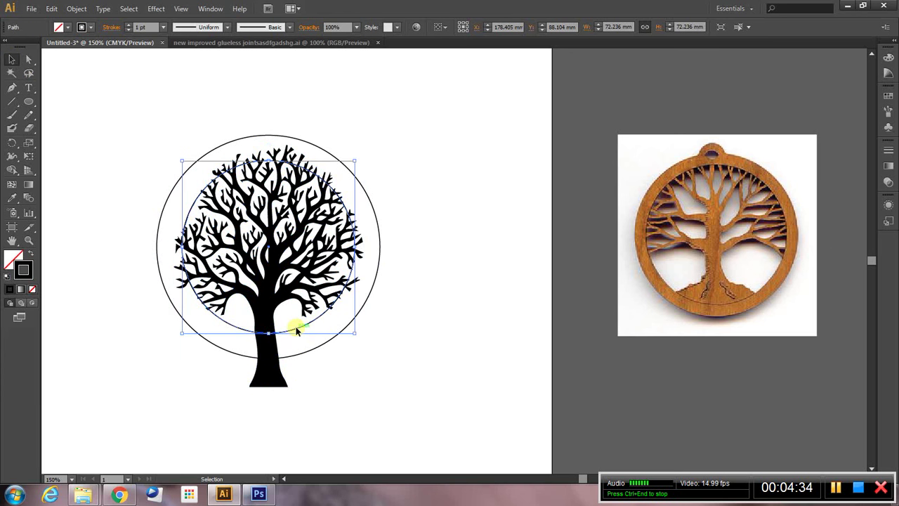
pyautogui.click(458, 335)
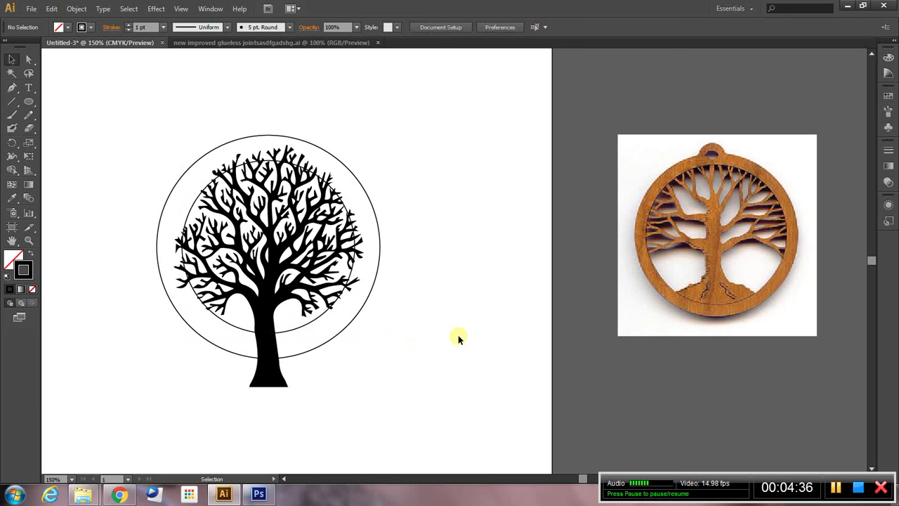
pyautogui.click(309, 319)
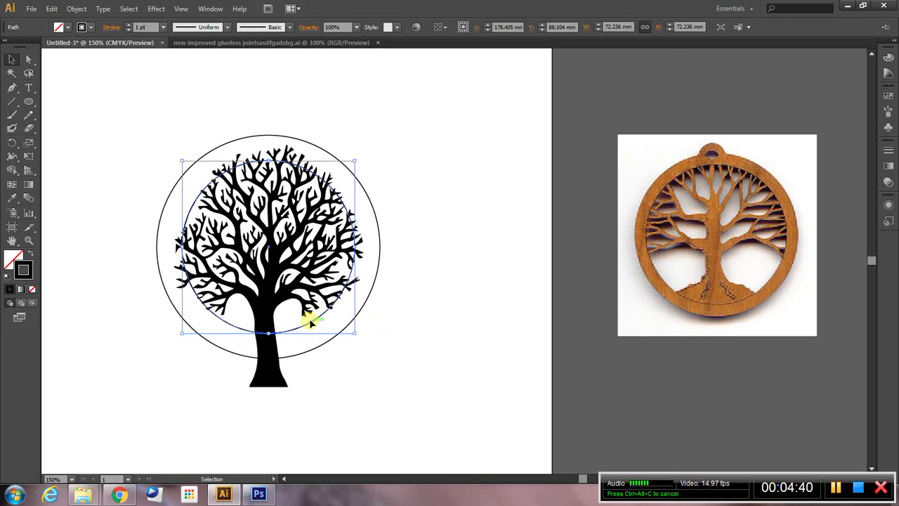
pyautogui.keyDown('shift'); pyautogui.click(270, 312); pyautogui.keyUp('shift')
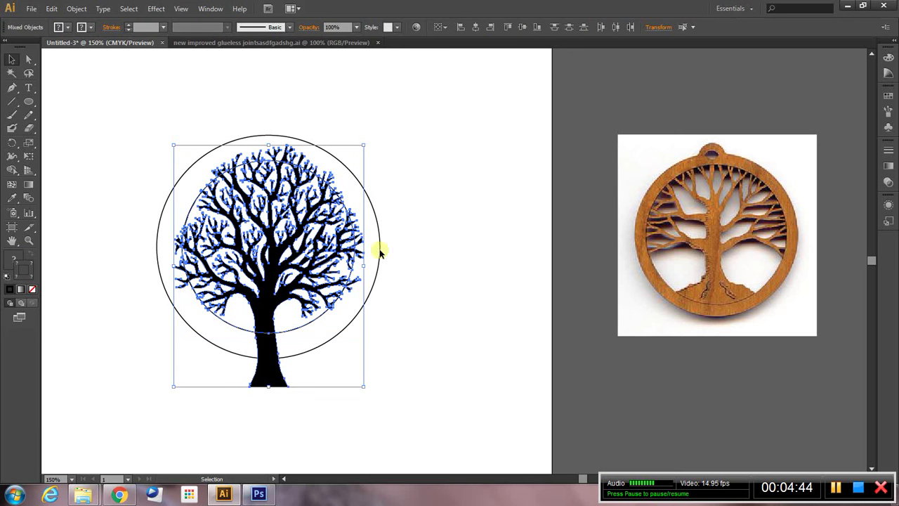
# Apply Pathfinder Minus Back to cut the tree out of the inner circle
pyautogui.click(211, 10)
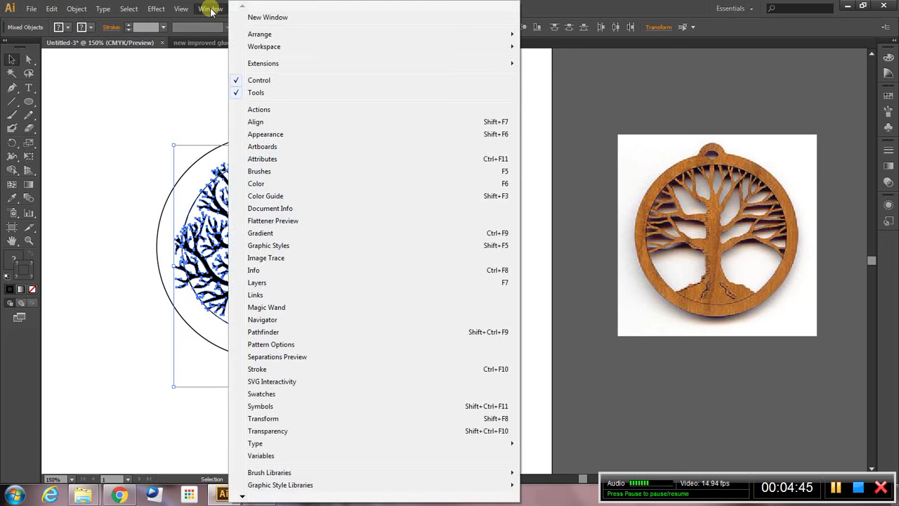
pyautogui.click(260, 333)
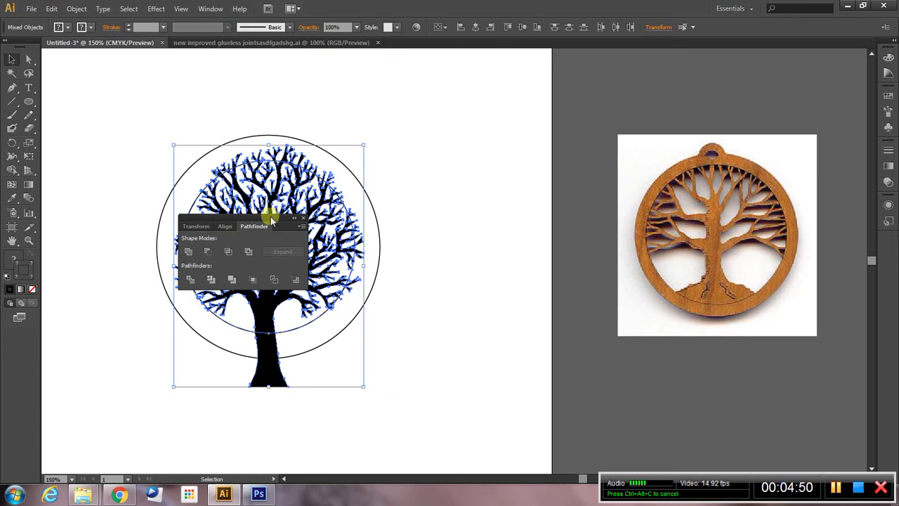
pyautogui.moveTo(267, 213); pyautogui.dragTo(485, 137)
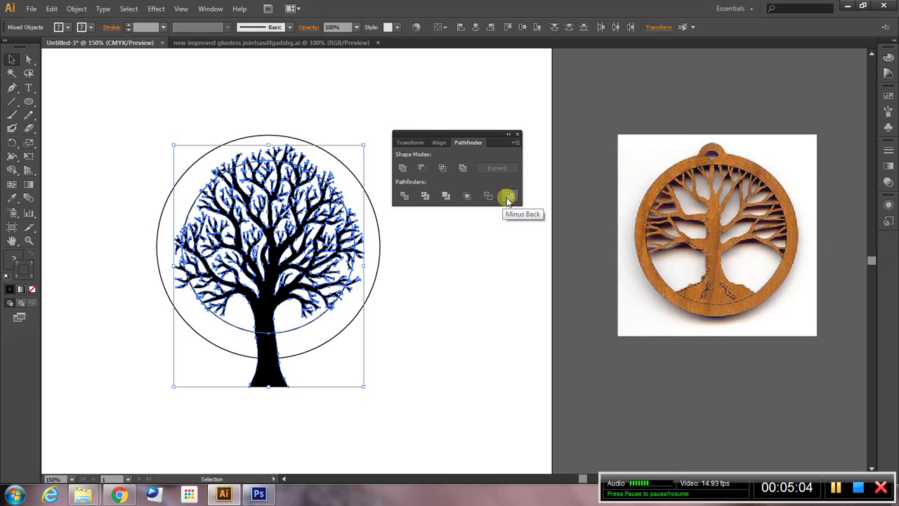
pyautogui.click(506, 198)
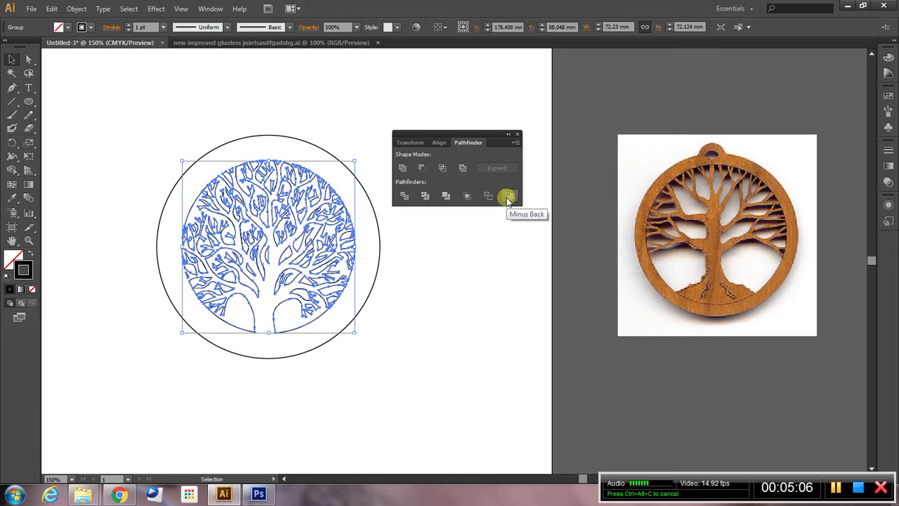
pyautogui.click(390, 265)
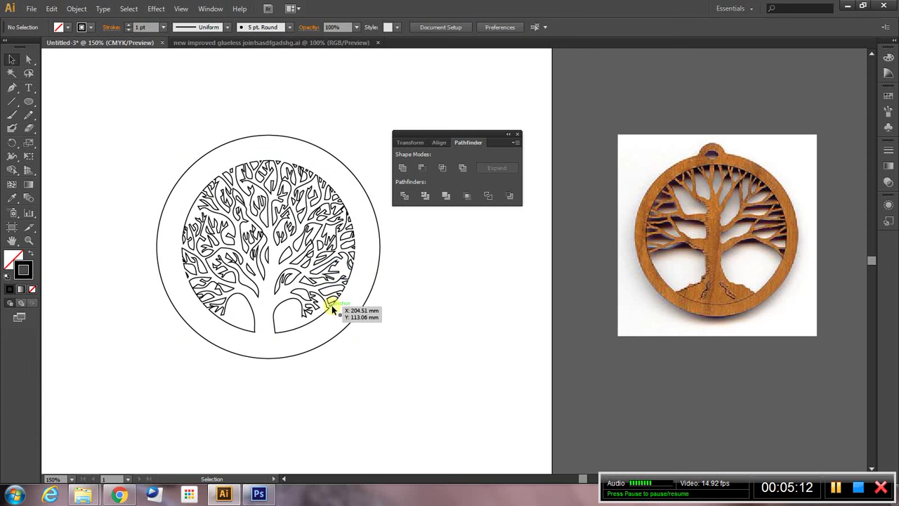
# Zoom in to inspect the tree cut paths, then zoom back out
pyautogui.scroll(2, 333, 309)
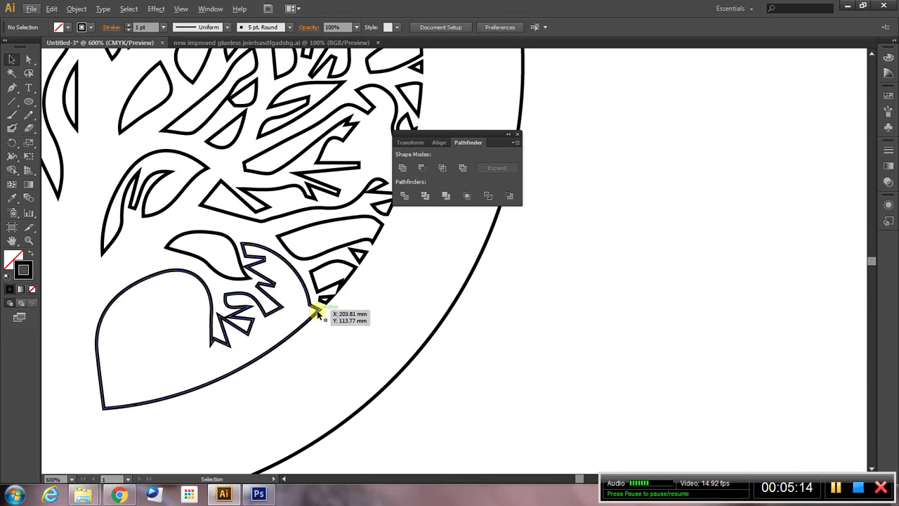
pyautogui.click(317, 311)
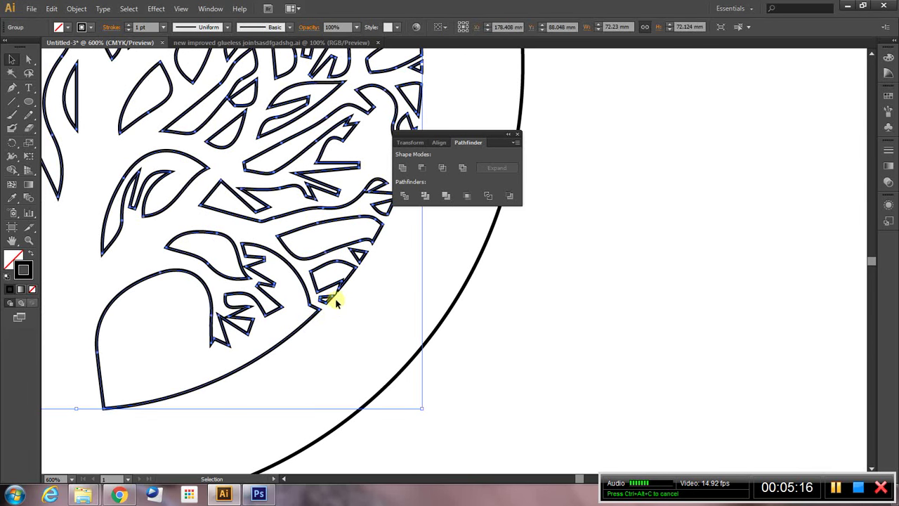
pyautogui.scroll(-2, 338, 298)
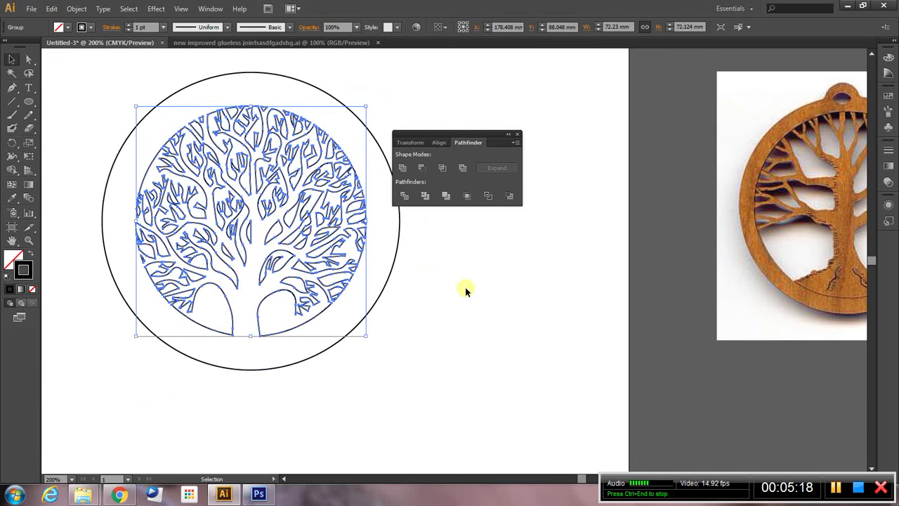
pyautogui.click(467, 301)
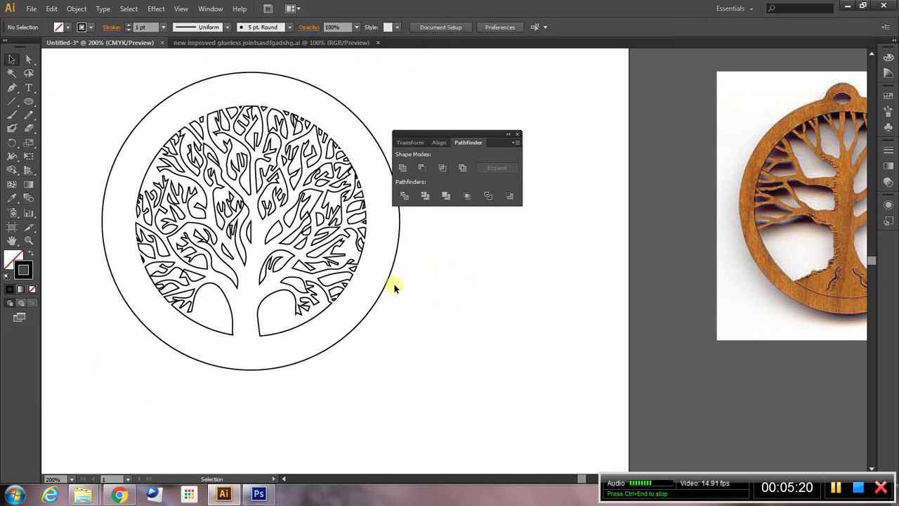
pyautogui.scroll(-1, 393, 283)
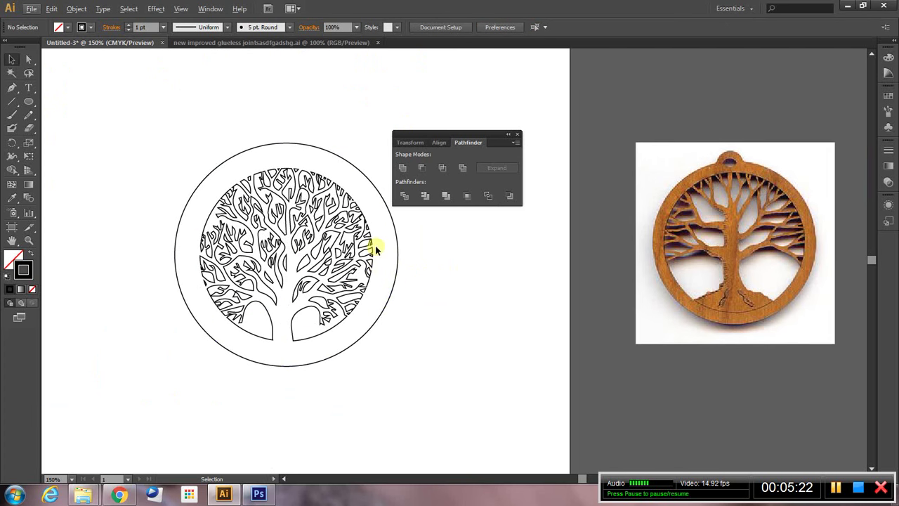
pyautogui.scroll(1, 375, 245)
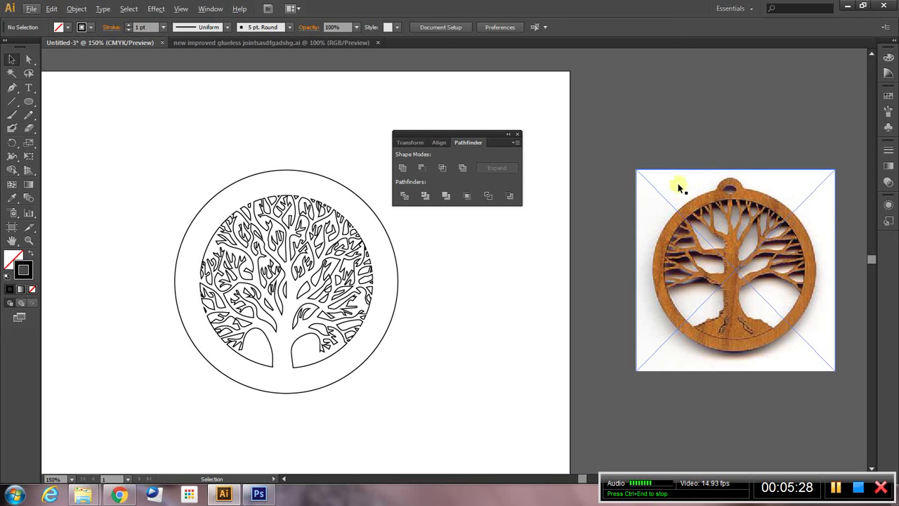
# Scale the outer circle down from 93.403 mm to 86.818 mm across
pyautogui.click(368, 357)
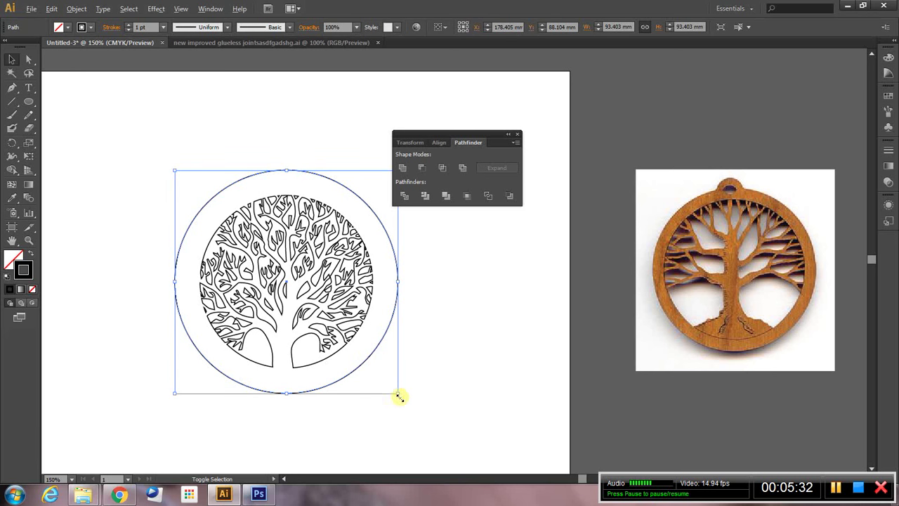
pyautogui.moveTo(397, 393); pyautogui.dragTo(390, 386)
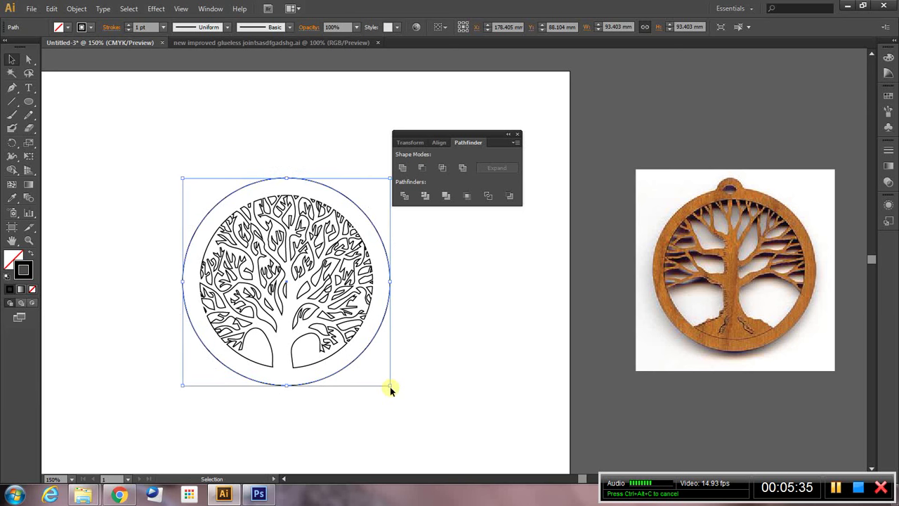
pyautogui.click(437, 379)
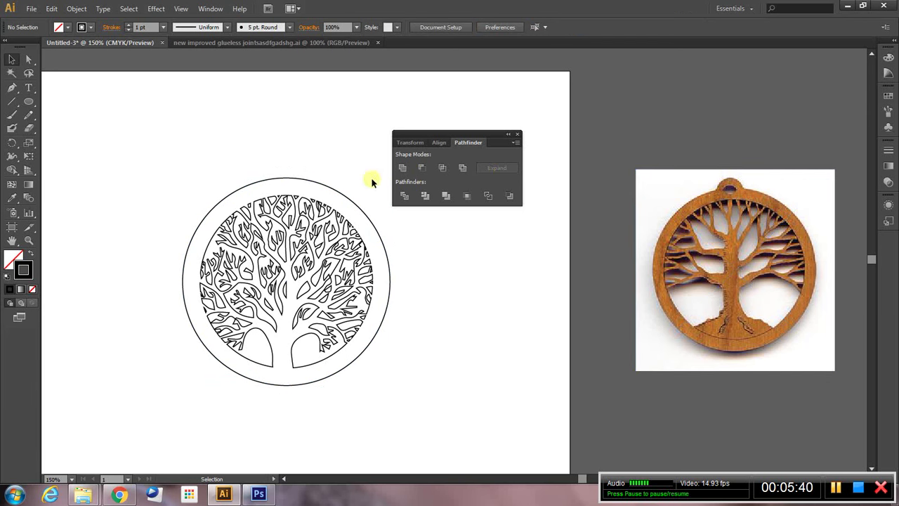
# Draw a small loop circle on the ring's top and Unite it with the outer circle
pyautogui.click(29, 103)
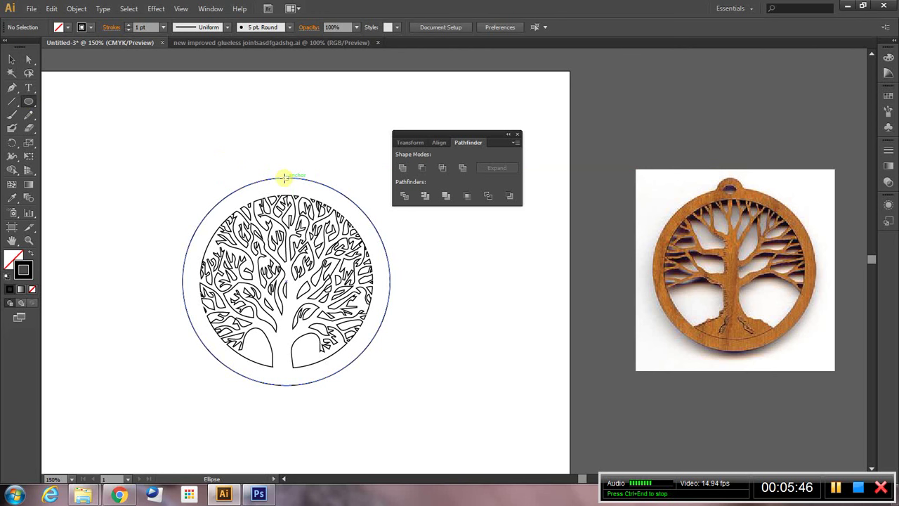
pyautogui.moveTo(285, 177)
pyautogui.mouseDown()
pyautogui.moveTo(269, 175)
pyautogui.moveTo(280, 177)
pyautogui.mouseUp()
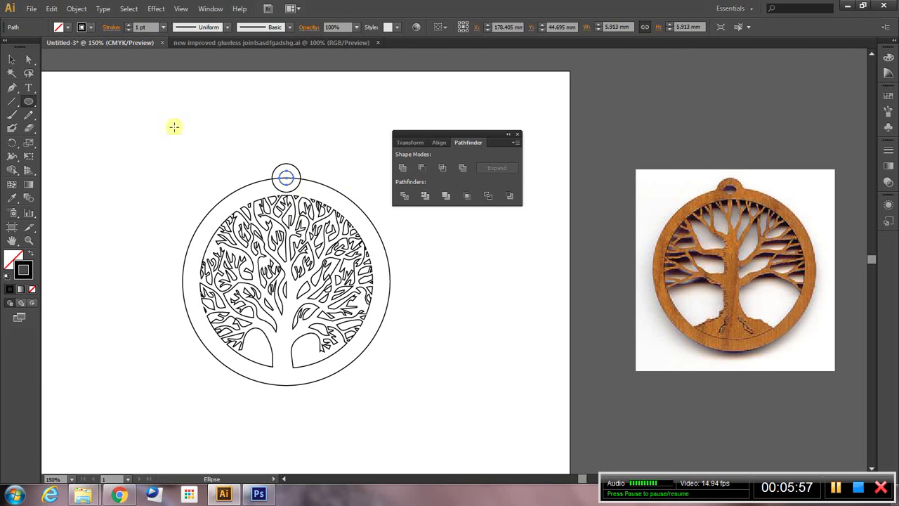
pyautogui.click(12, 59)
pyautogui.keyDown('shift'); pyautogui.click(315, 182); pyautogui.keyUp('shift')
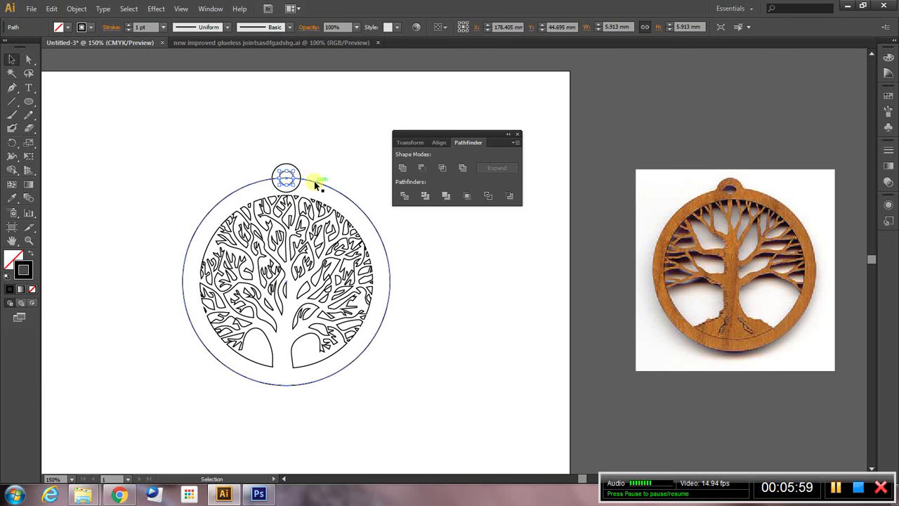
pyautogui.click(314, 180)
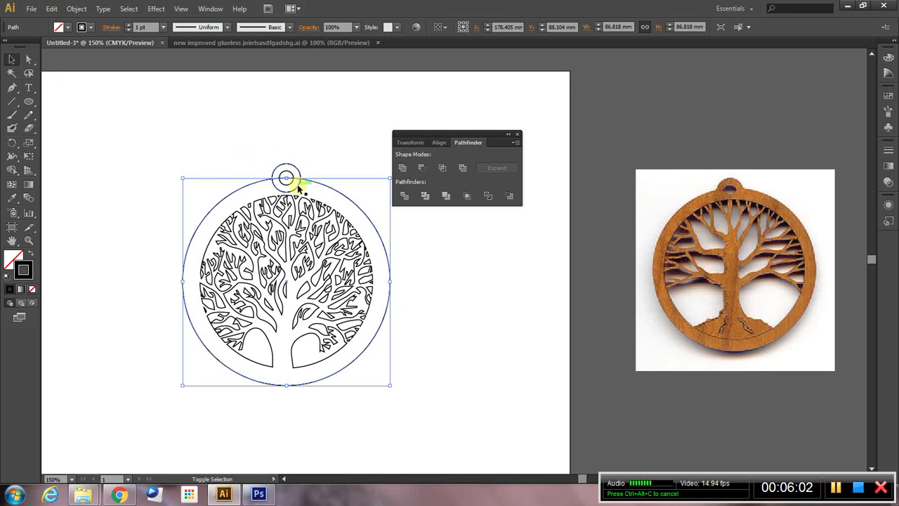
pyautogui.keyDown('shift'); pyautogui.click(297, 185); pyautogui.keyUp('shift')
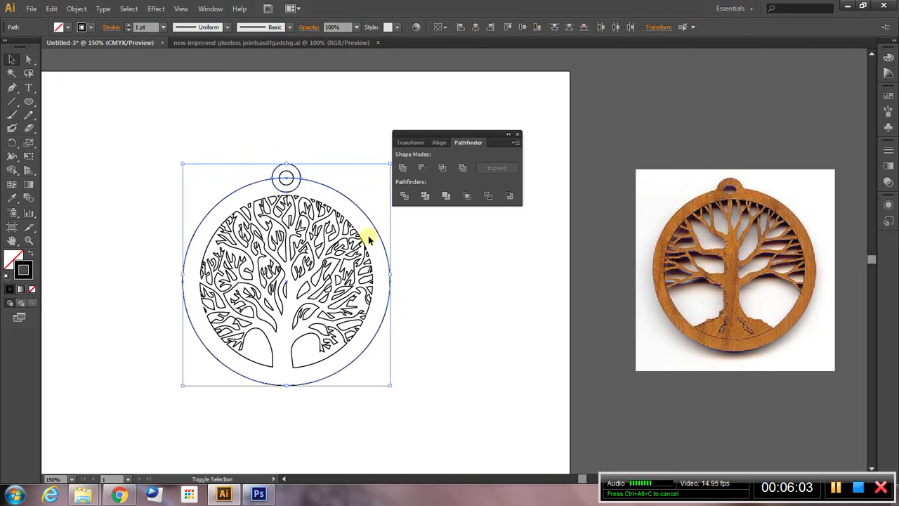
pyautogui.click(403, 169)
pyautogui.click(291, 129)
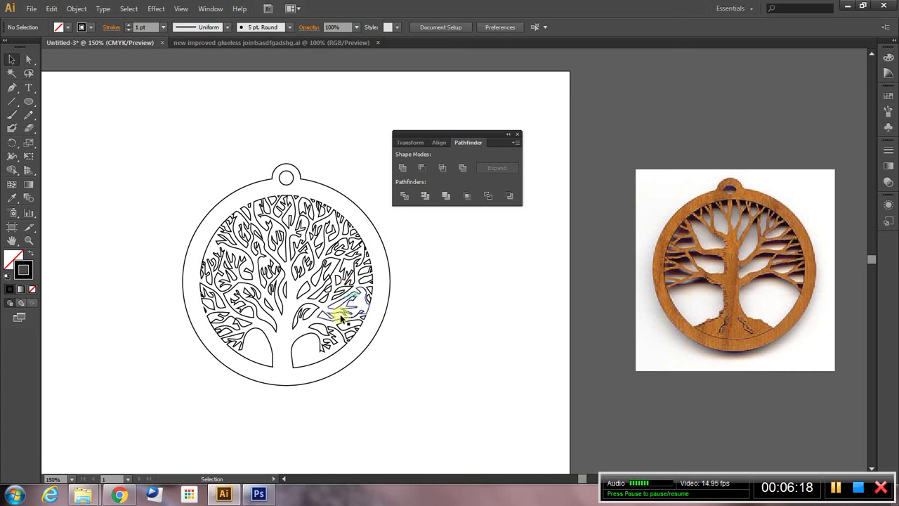
pyautogui.click(306, 336)
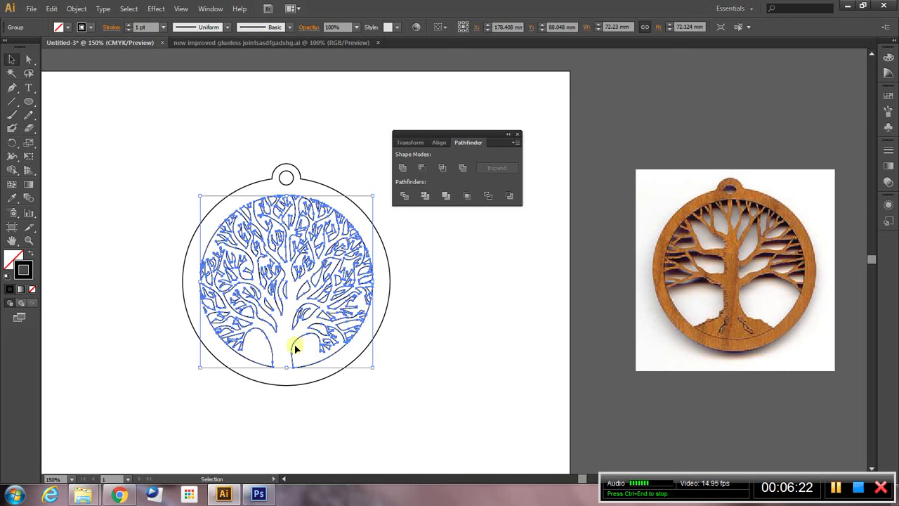
pyautogui.scroll(4, 316, 346)
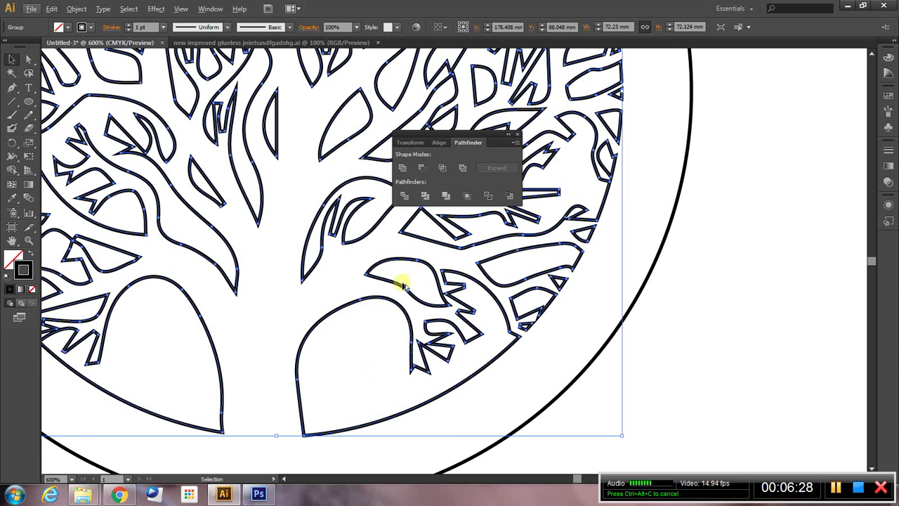
pyautogui.scroll(-6, 402, 285)
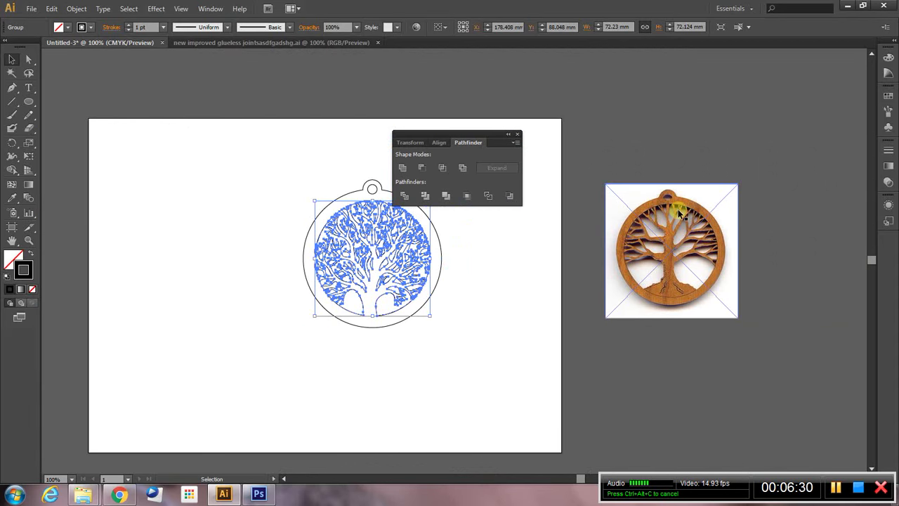